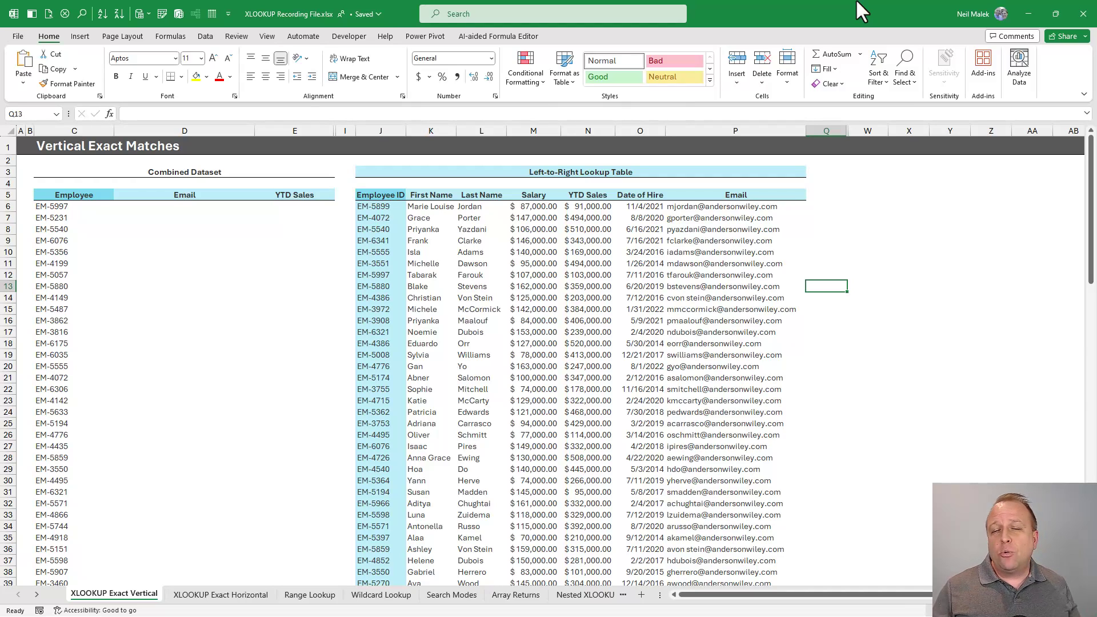
Insert an XLOOKUP function into Email cell D6 from the Lookup & Reference list.
left_click(173, 210)
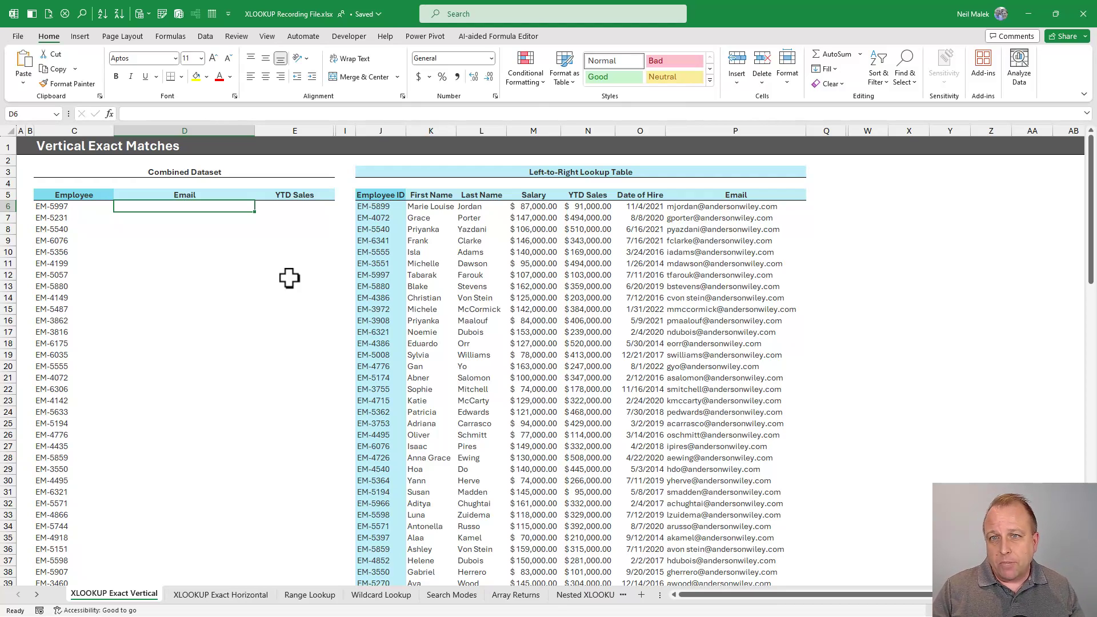
left_click(153, 35)
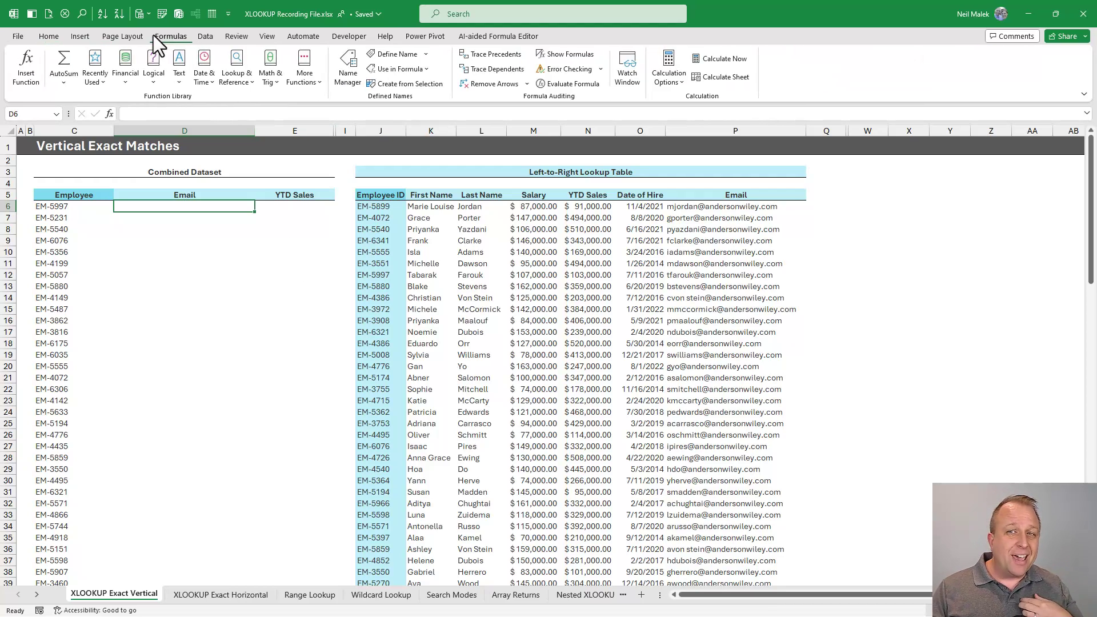
left_click(241, 86)
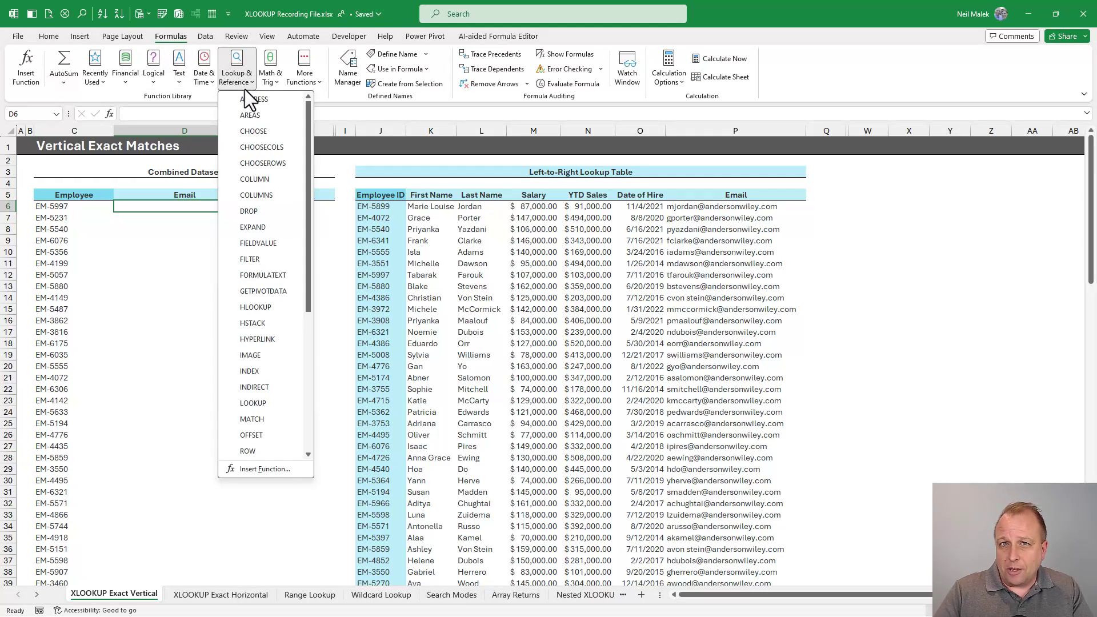
scroll(244, 335, "down", 5)
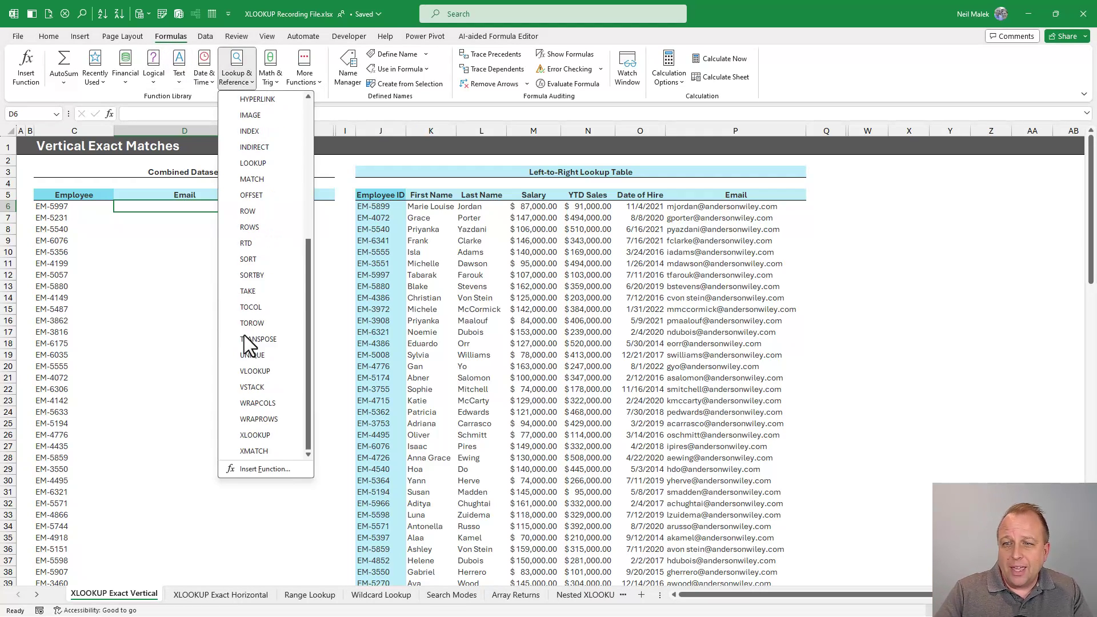
left_click(265, 435)
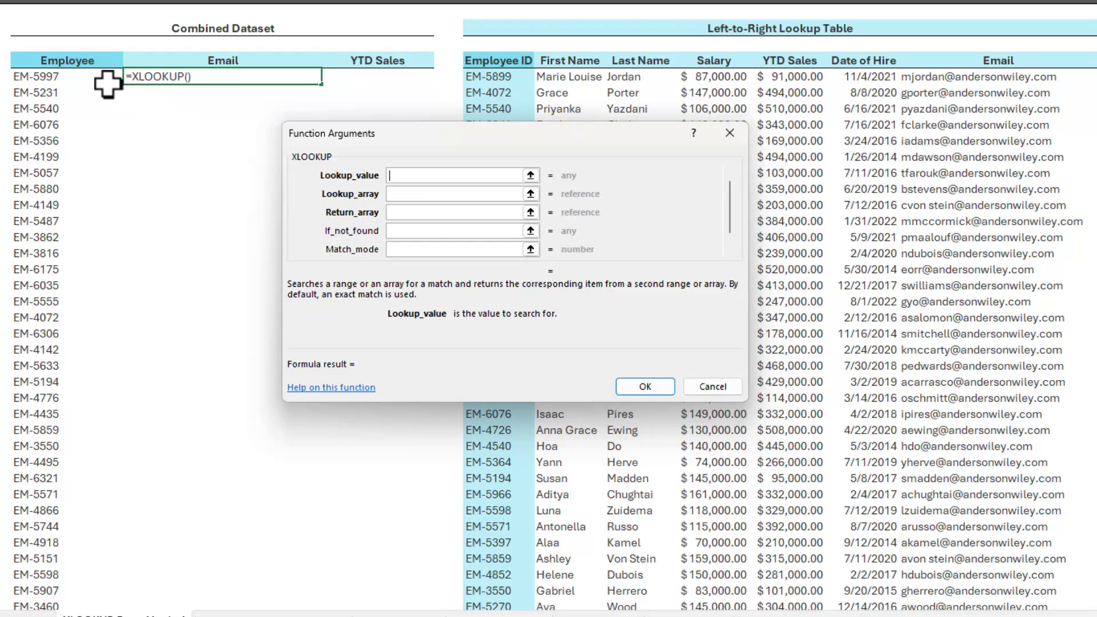
Set the lookup value to C6 and the lookup array to $J$6:$J$116.
left_click(80, 76)
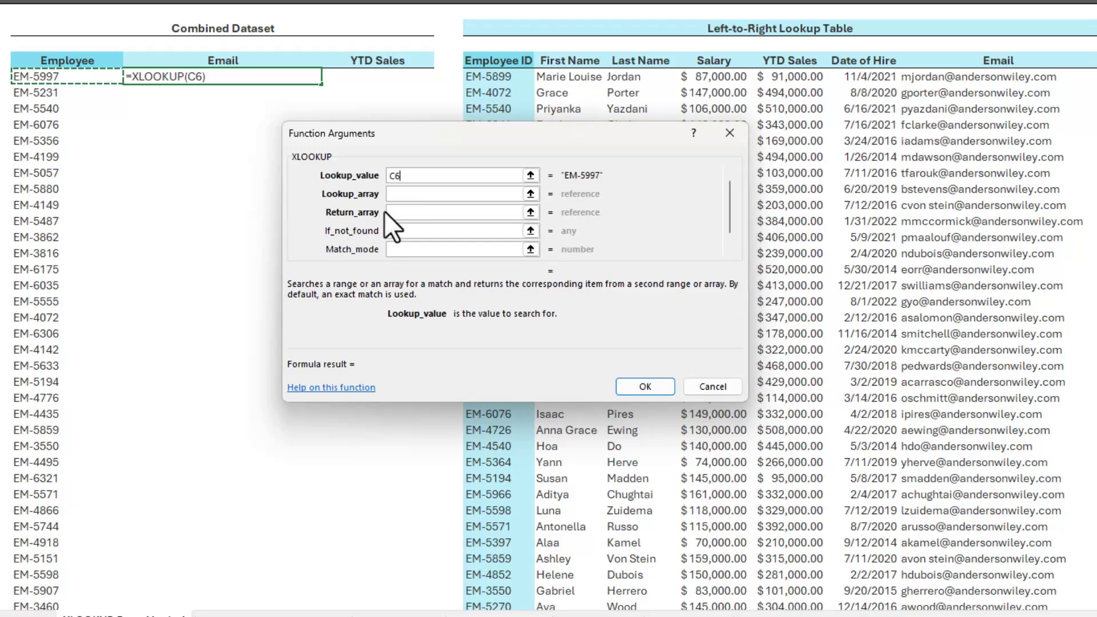
left_click(412, 195)
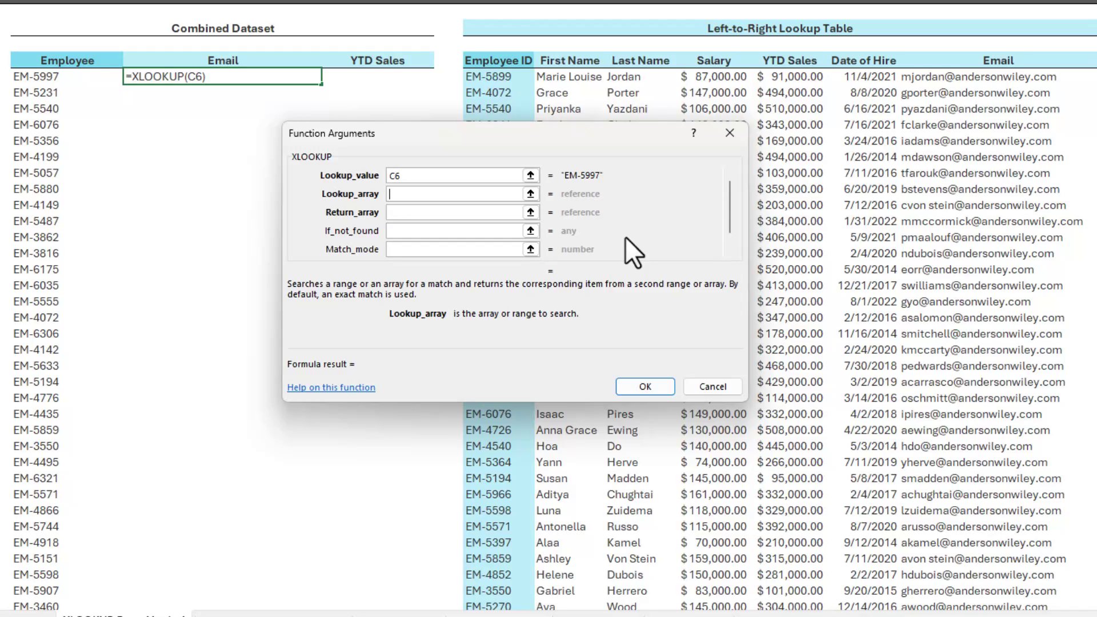
left_click(485, 75)
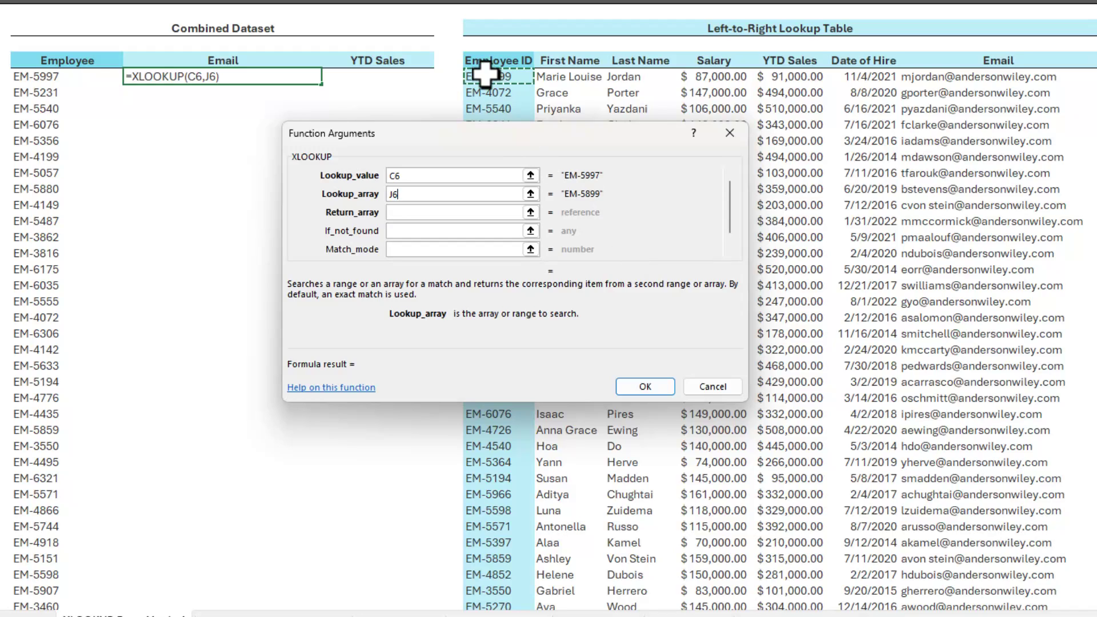
key("ctrl+shift+Down")
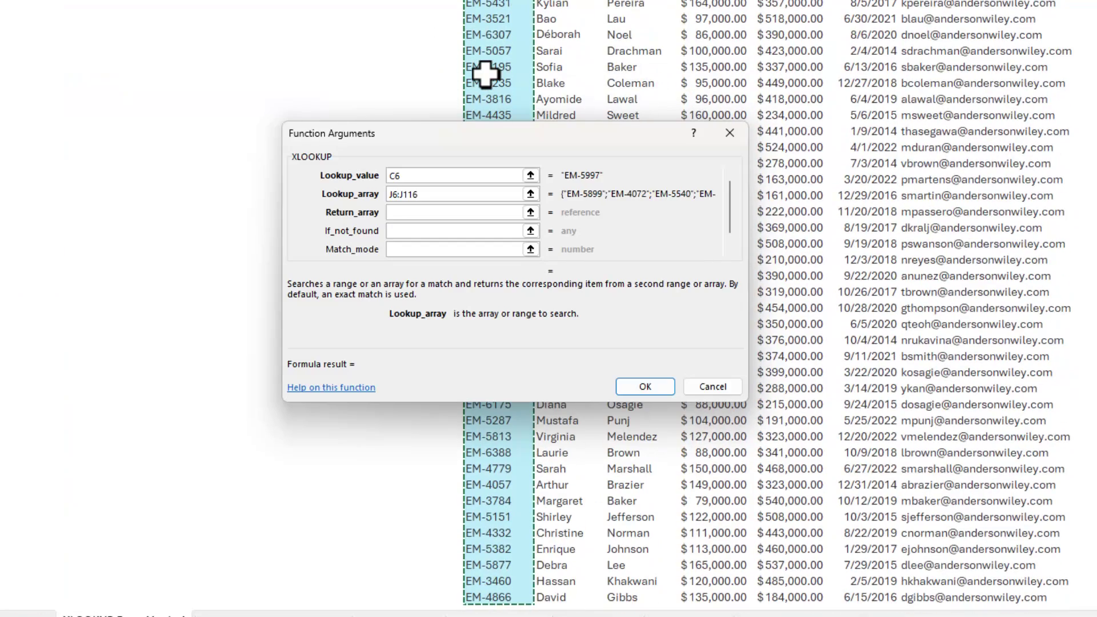
key("F4")
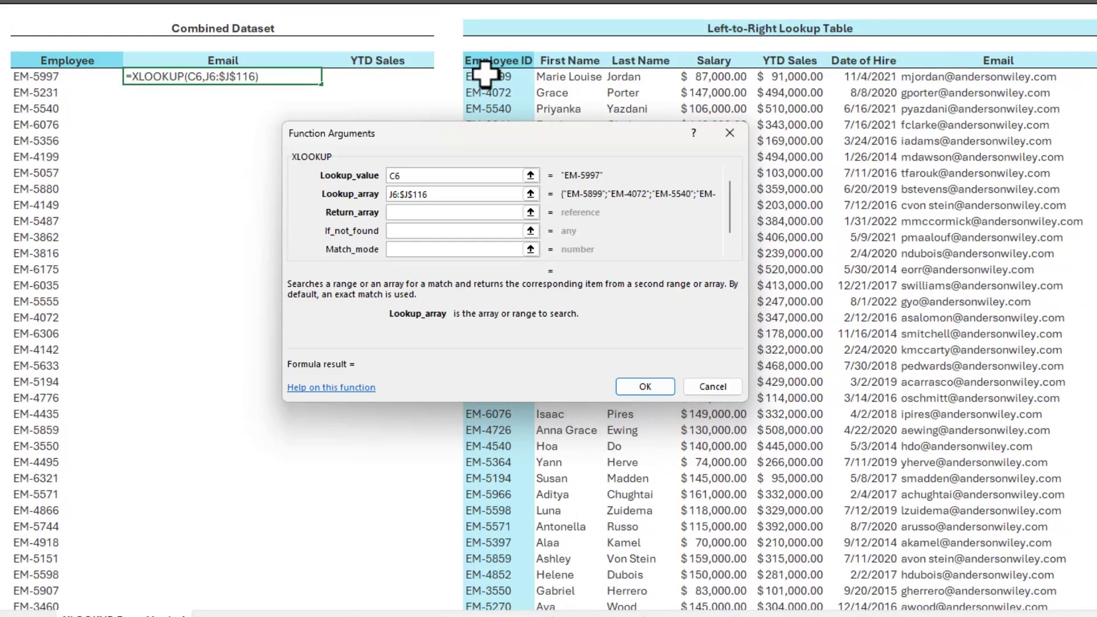
left_click(392, 194)
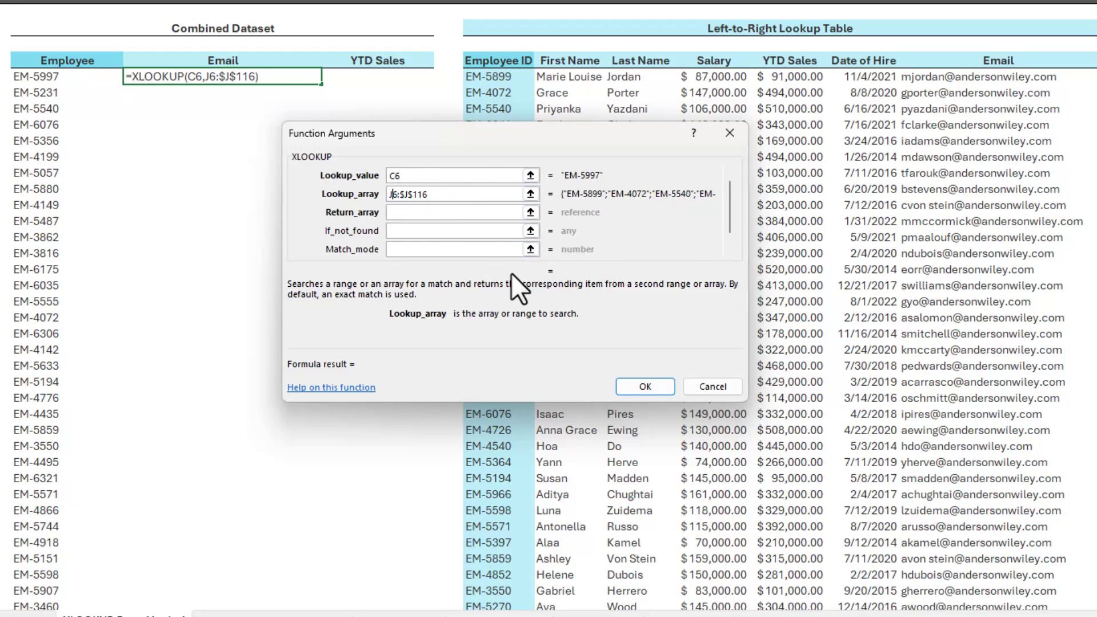
key("F4")
Set the return array to $P$6:$P$116 and confirm the XLOOKUP formula.
left_click(458, 212)
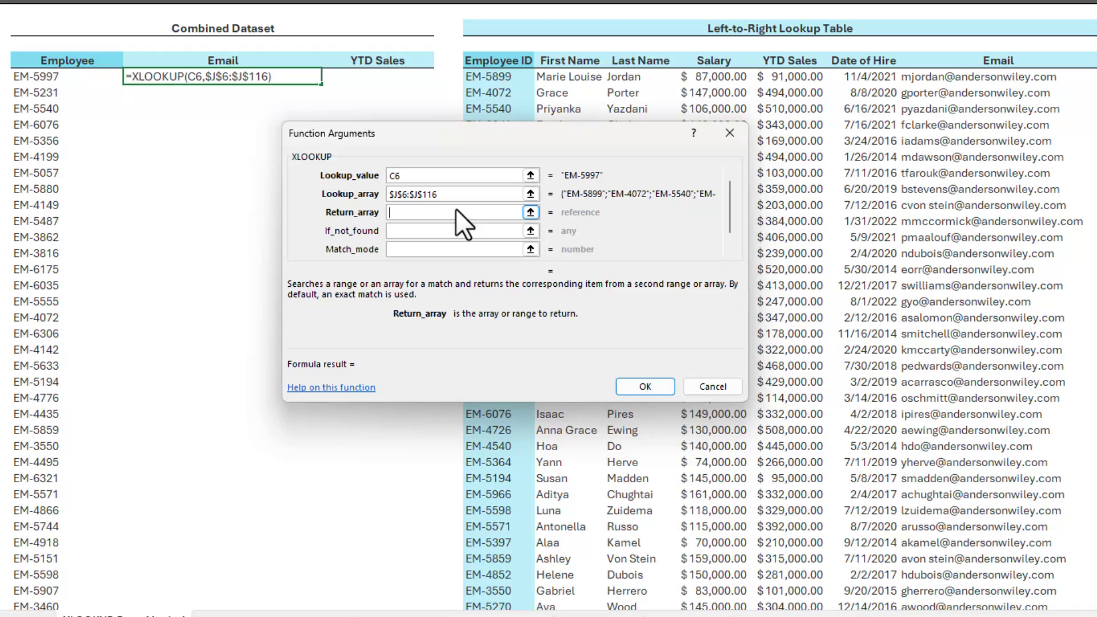
left_click(1015, 81)
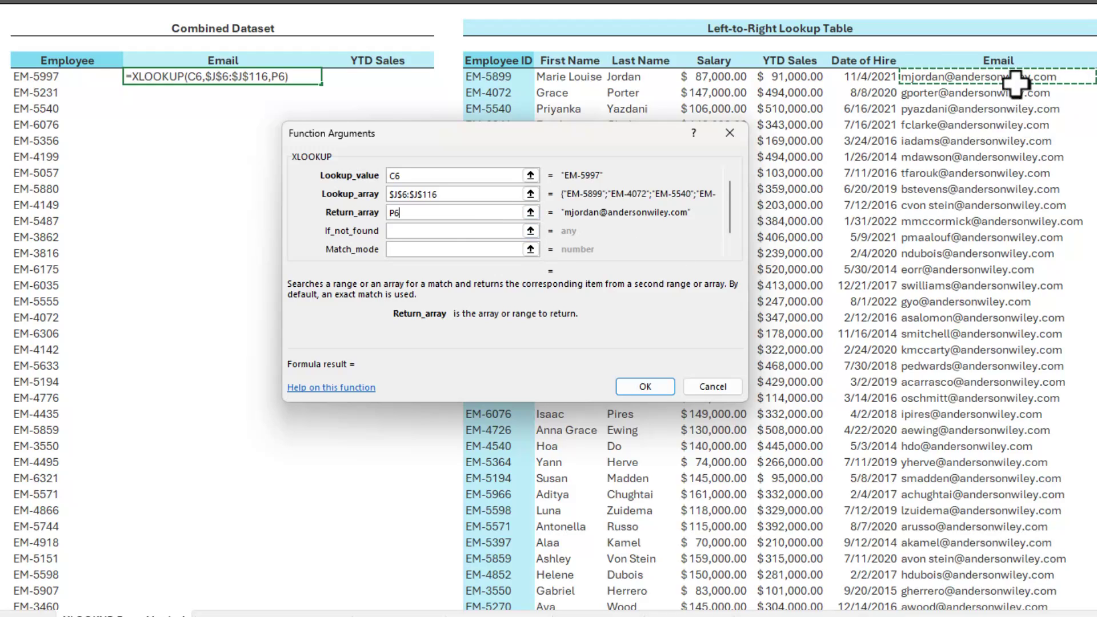
key("ctrl+shift+Down")
key("F4")
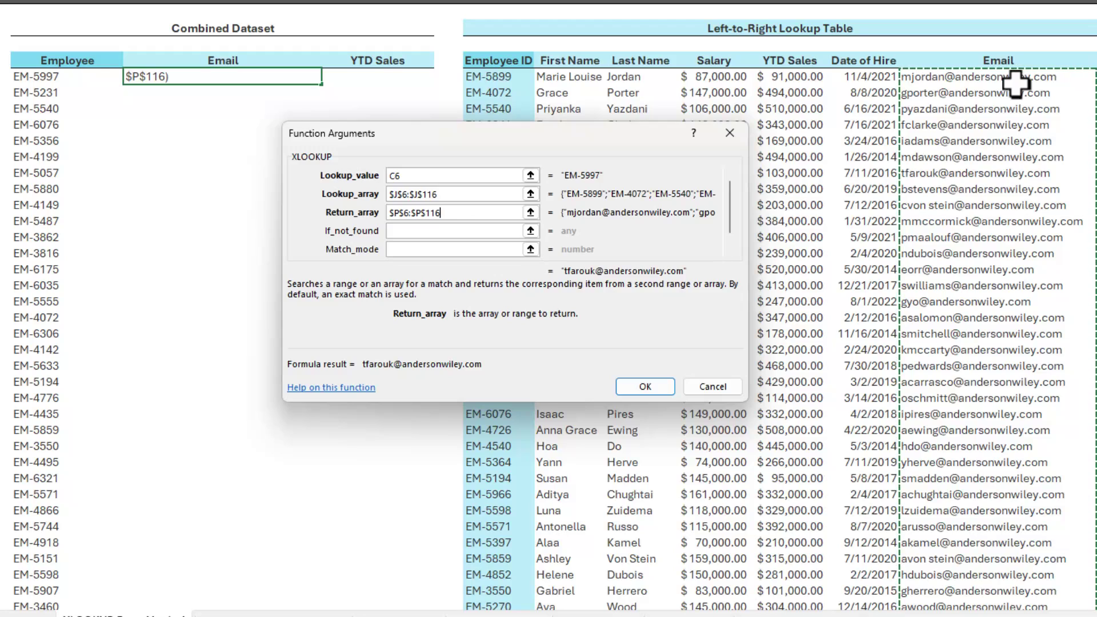
left_click(650, 384)
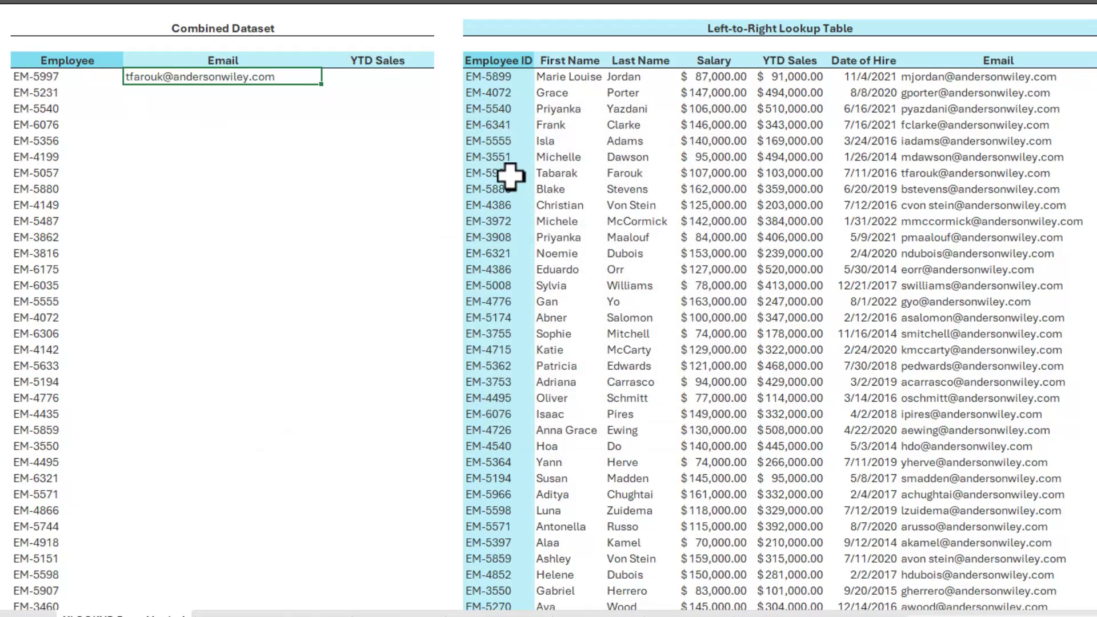
Verify the matching lookup-table row, then fill D6's formula down the Email column.
left_click_drag(509, 173, 1039, 180)
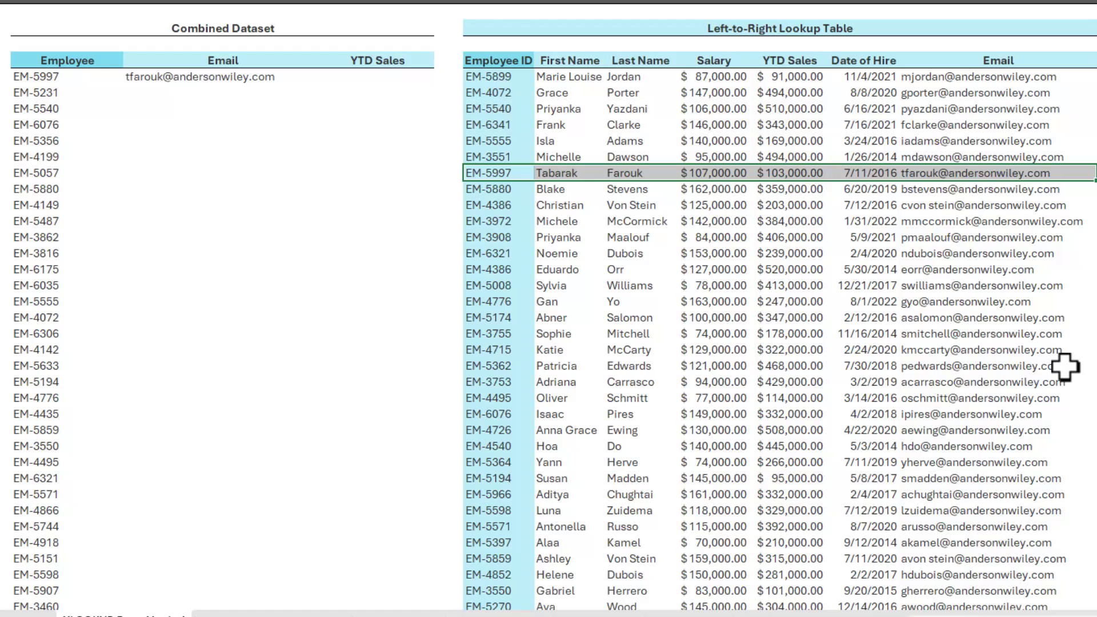
left_click(250, 87)
left_click(286, 77)
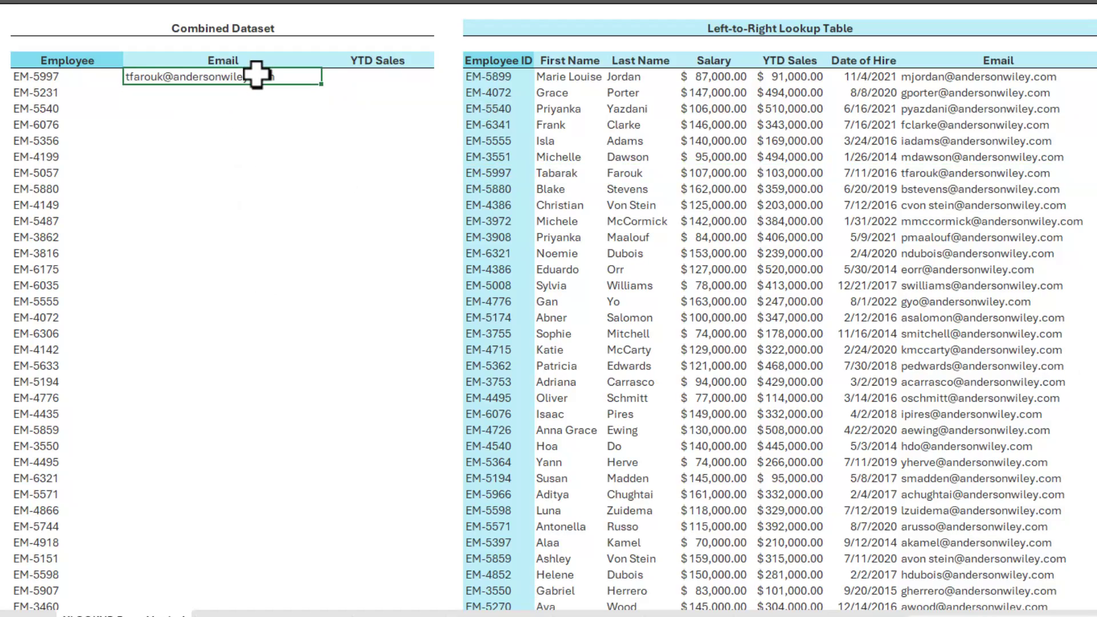
double_click(323, 84)
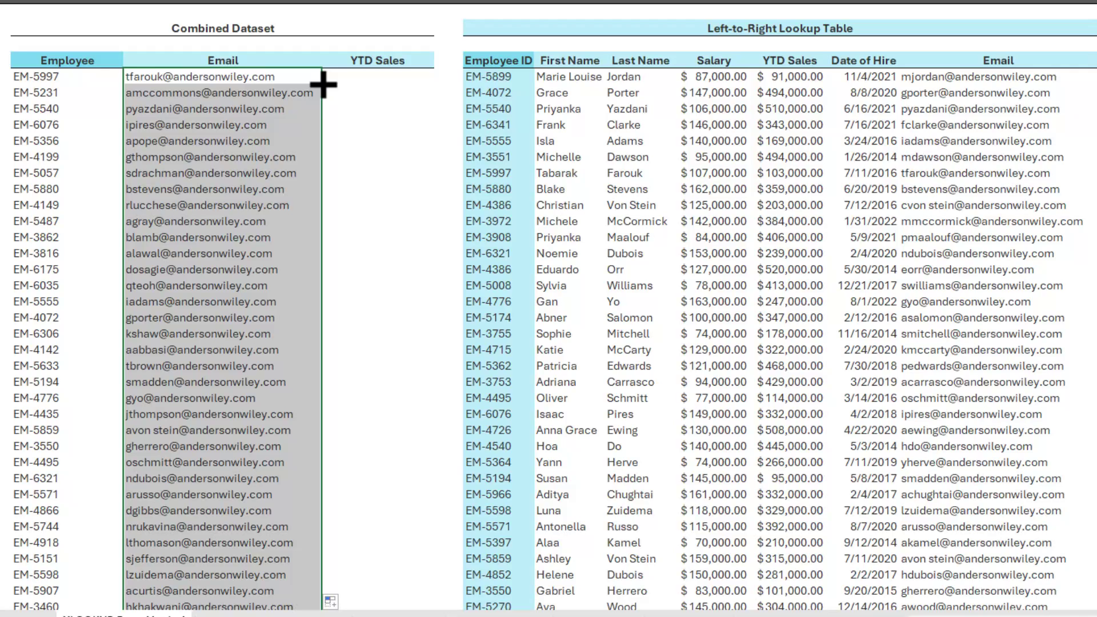
left_click(908, 3)
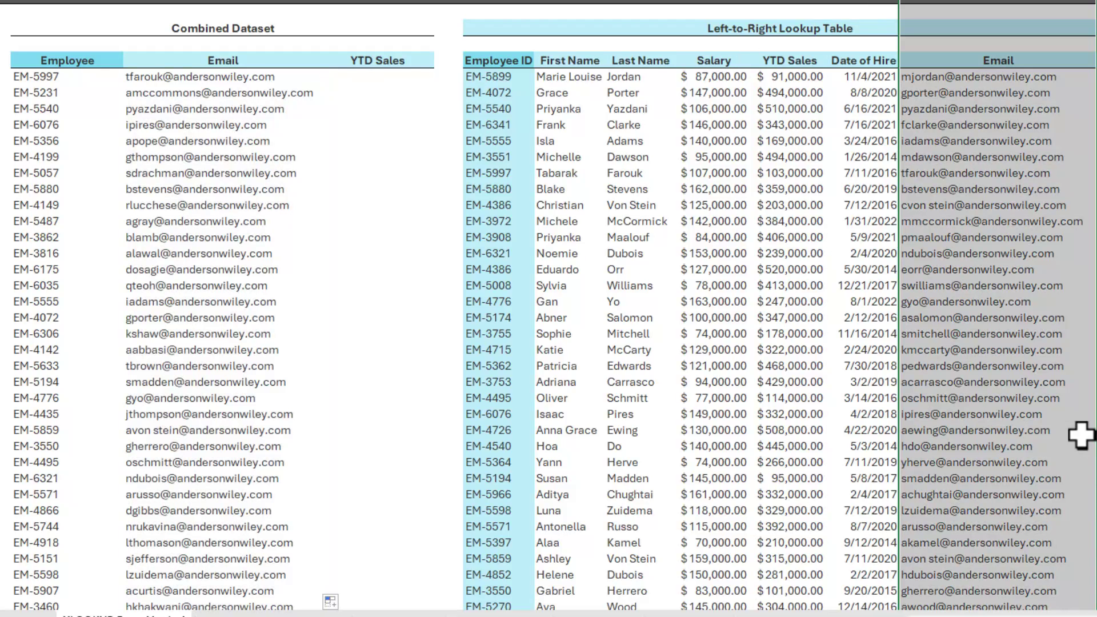
left_click(789, 2)
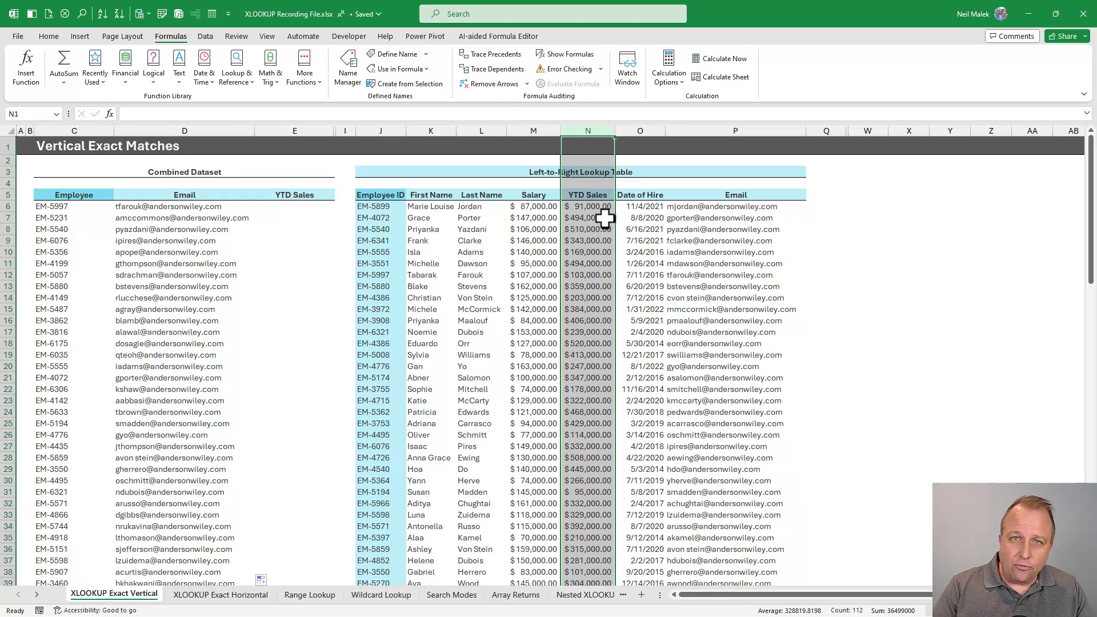
left_click(296, 208)
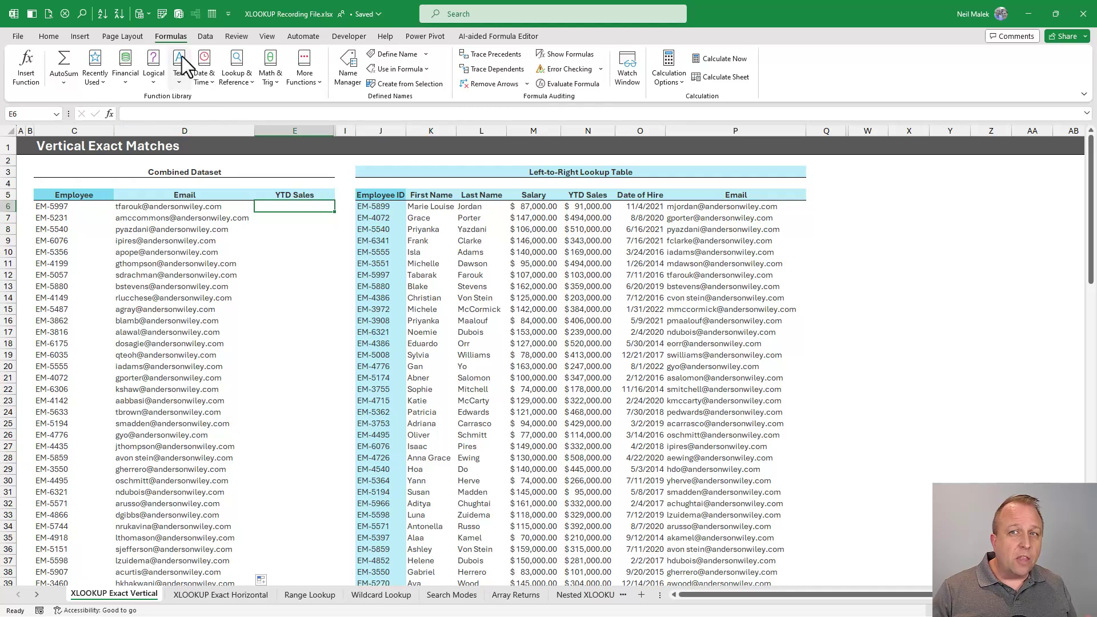
Insert an XLOOKUP into E6 using D6's email as the lookup value.
left_click(245, 77)
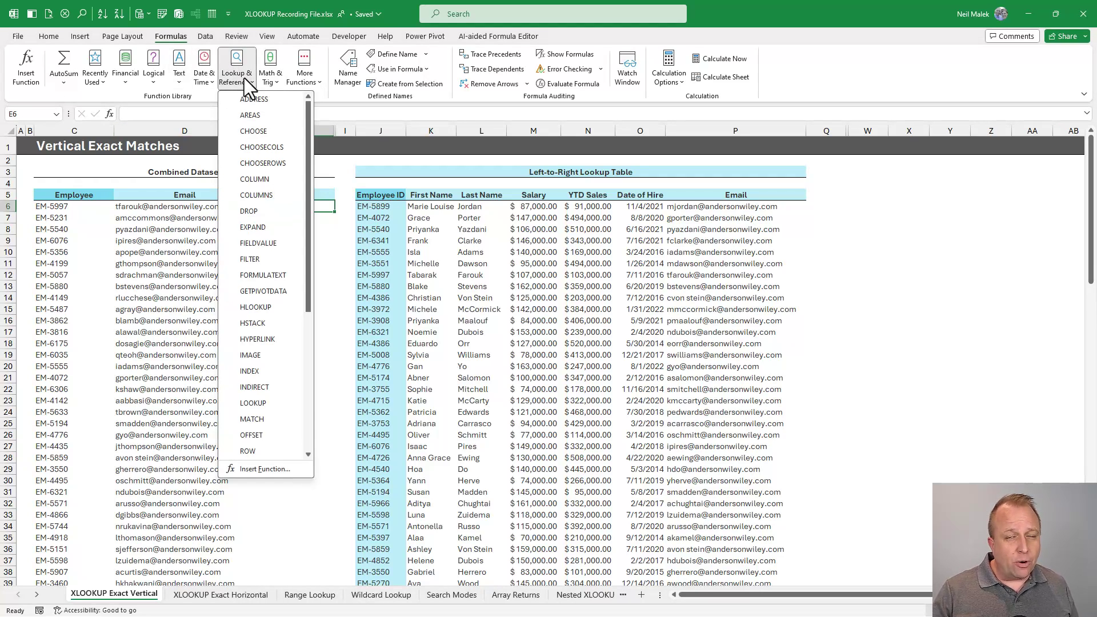
scroll(257, 257, "down", 6)
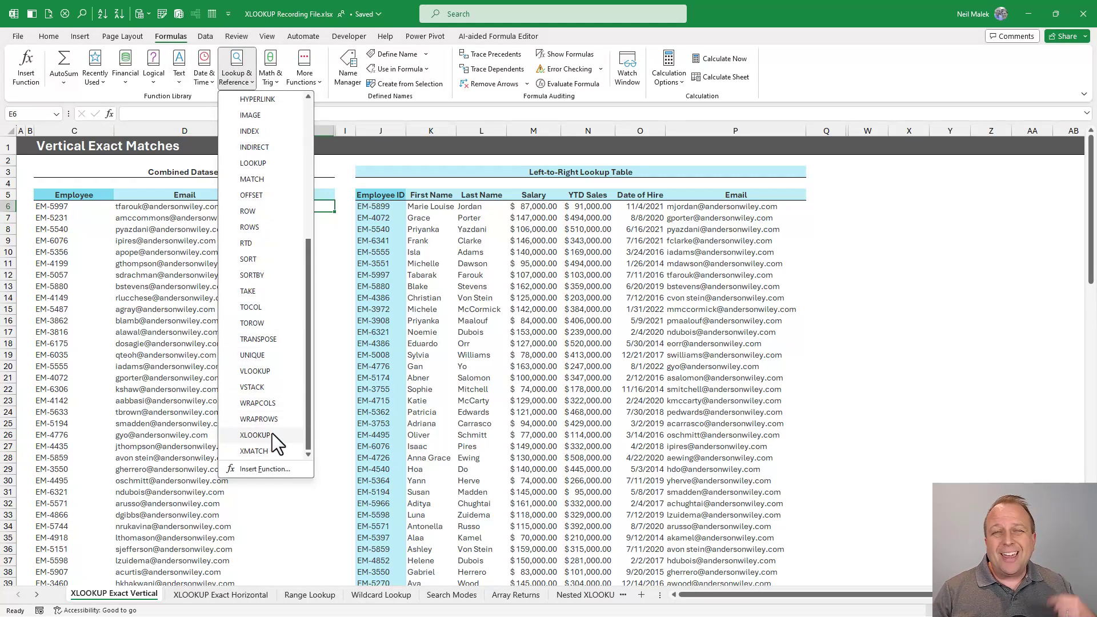
left_click(274, 432)
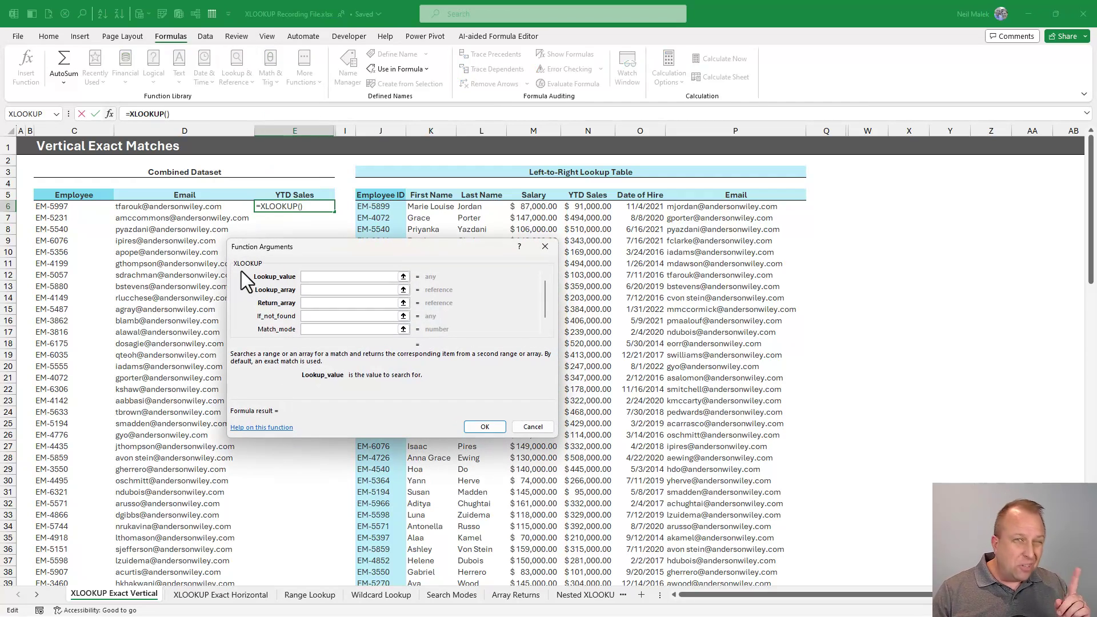
left_click(180, 206)
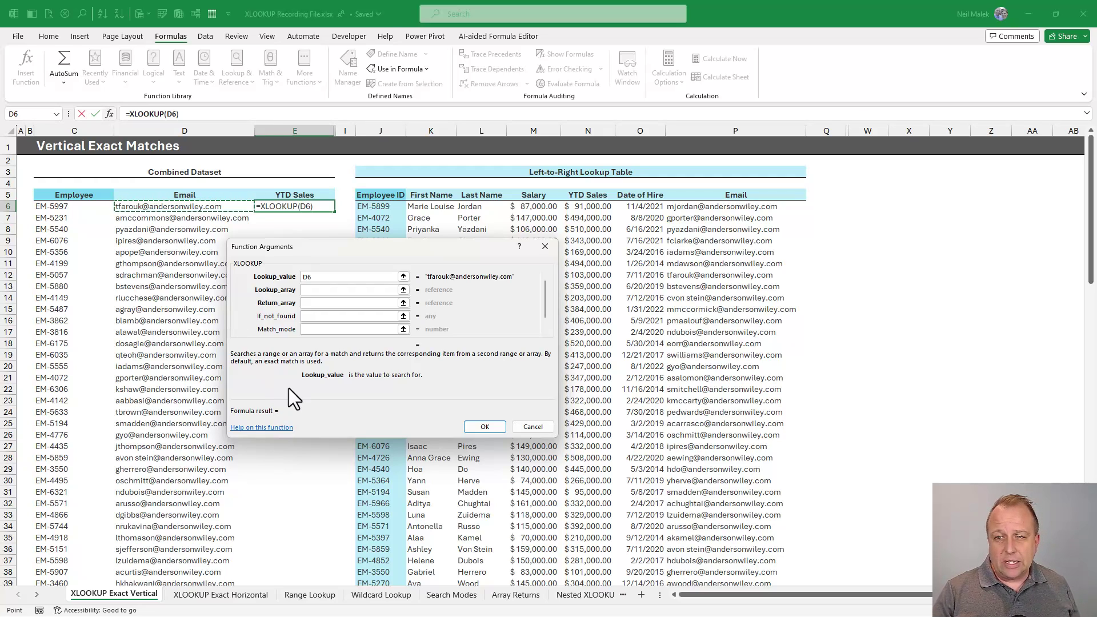
Set the lookup array to the email column $P$6:$P$116.
left_click(323, 290)
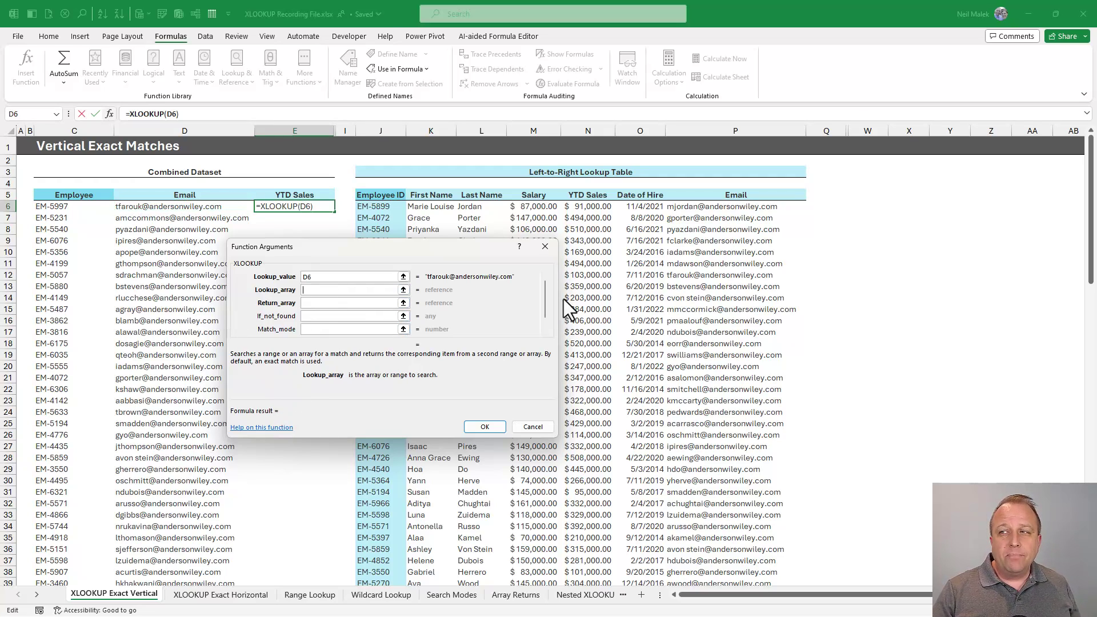
left_click(711, 210)
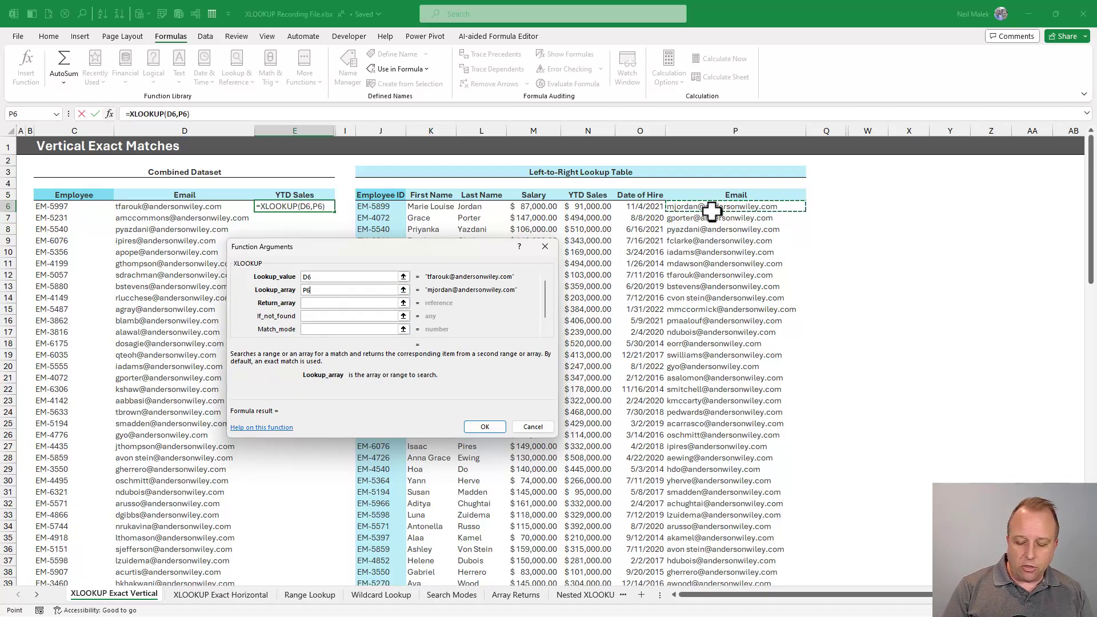
key("ctrl+shift+Down")
key("ctrl+BackSpace")
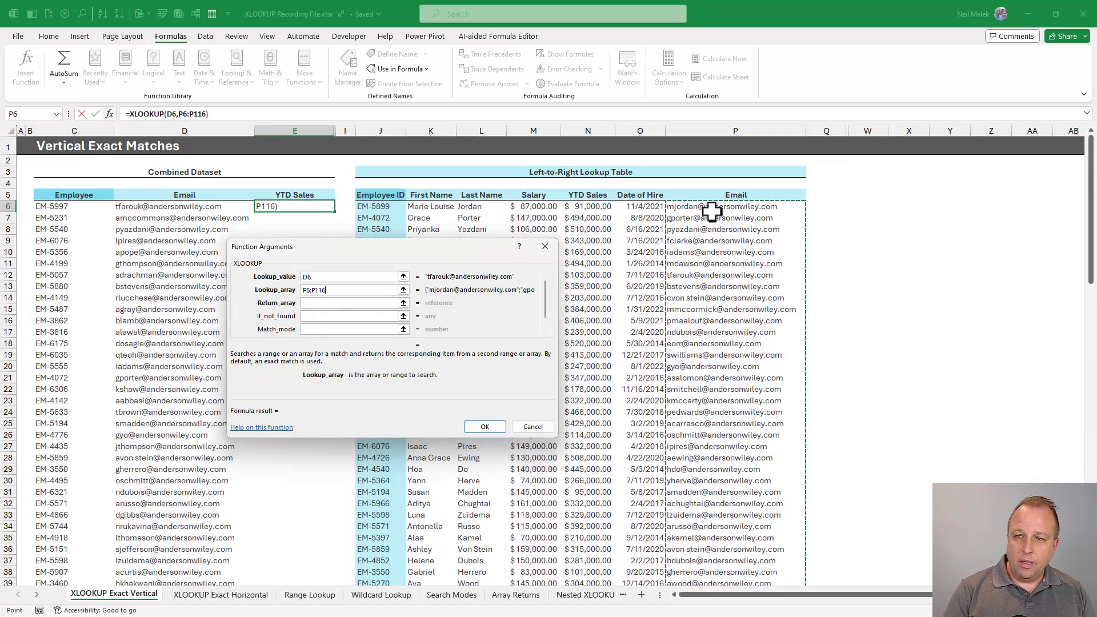
key("F4")
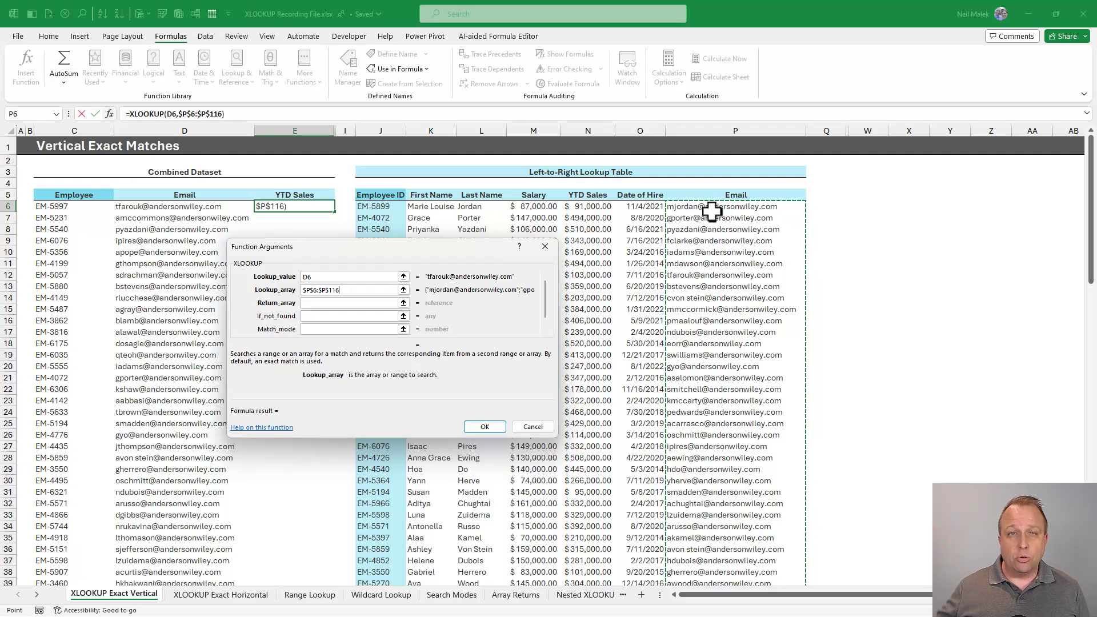
Return YTD Sales from $N$6:$N$116 and confirm, showing $103,000.00.
left_click(366, 303)
left_click(582, 206)
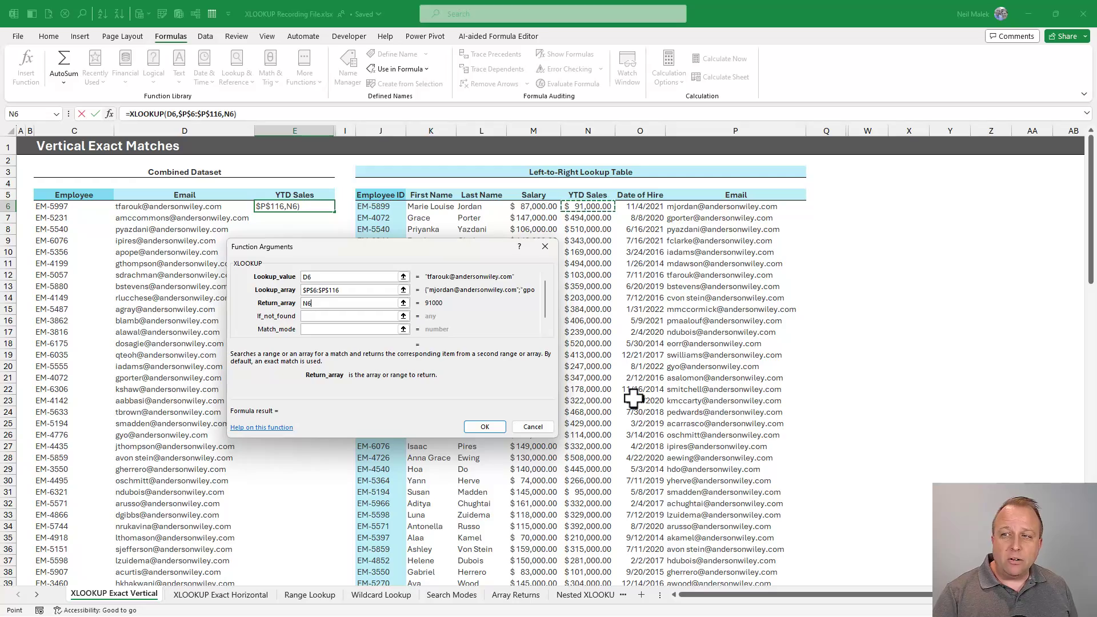
key("ctrl+shift+Down")
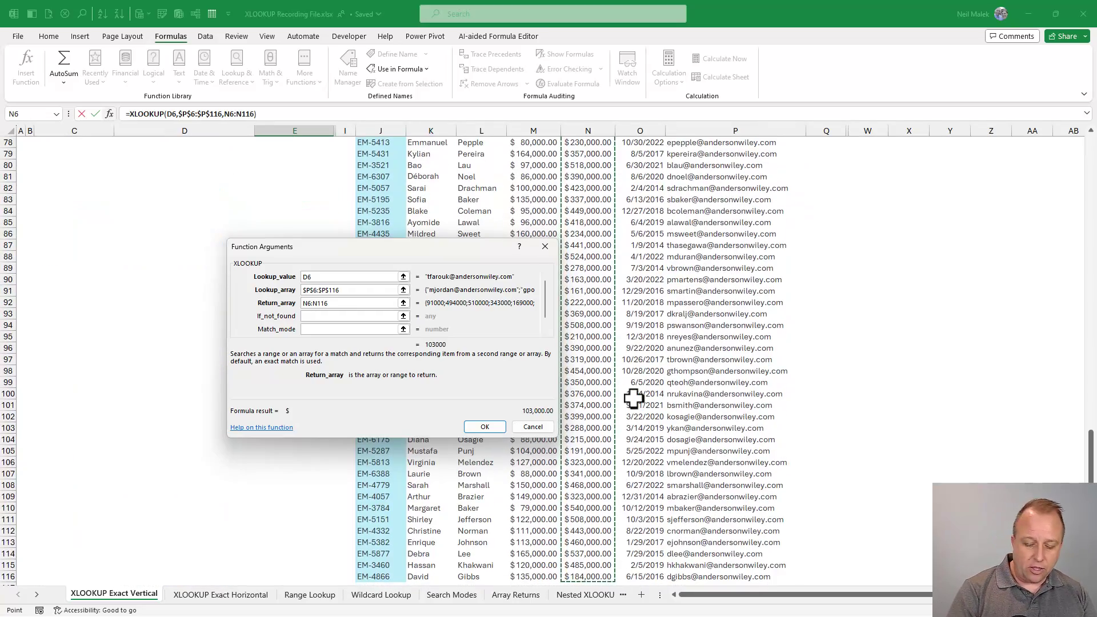
key("F4")
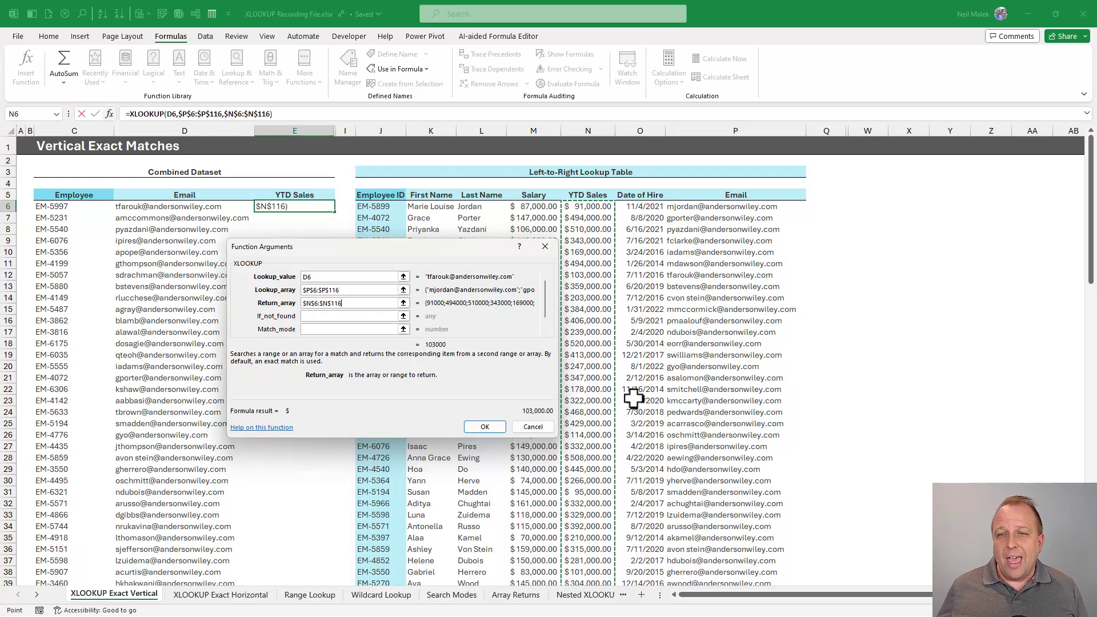
left_click(503, 430)
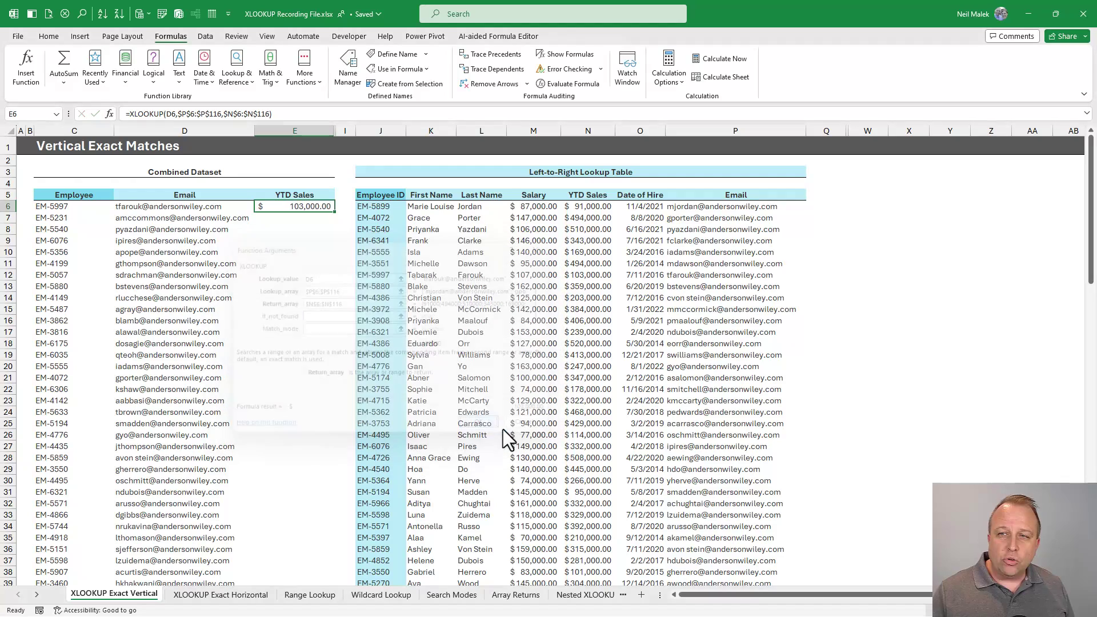
Fill E6's lookup down the YTD Sales column, check E8, and go to the XLOOKUP Exact Horizontal sheet.
double_click(336, 212)
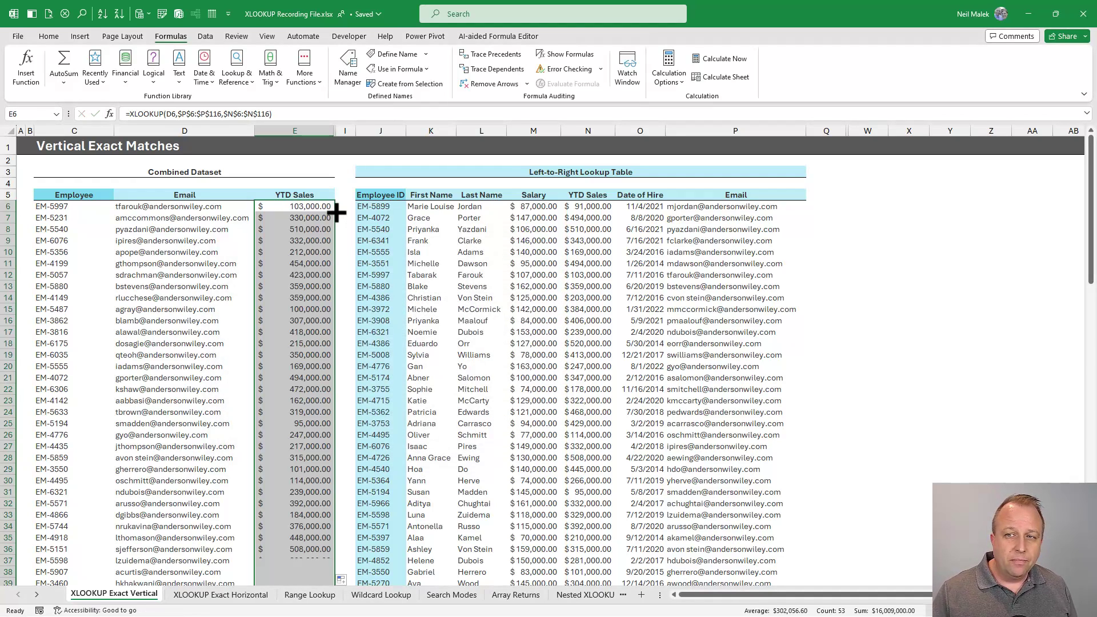
left_click(311, 231)
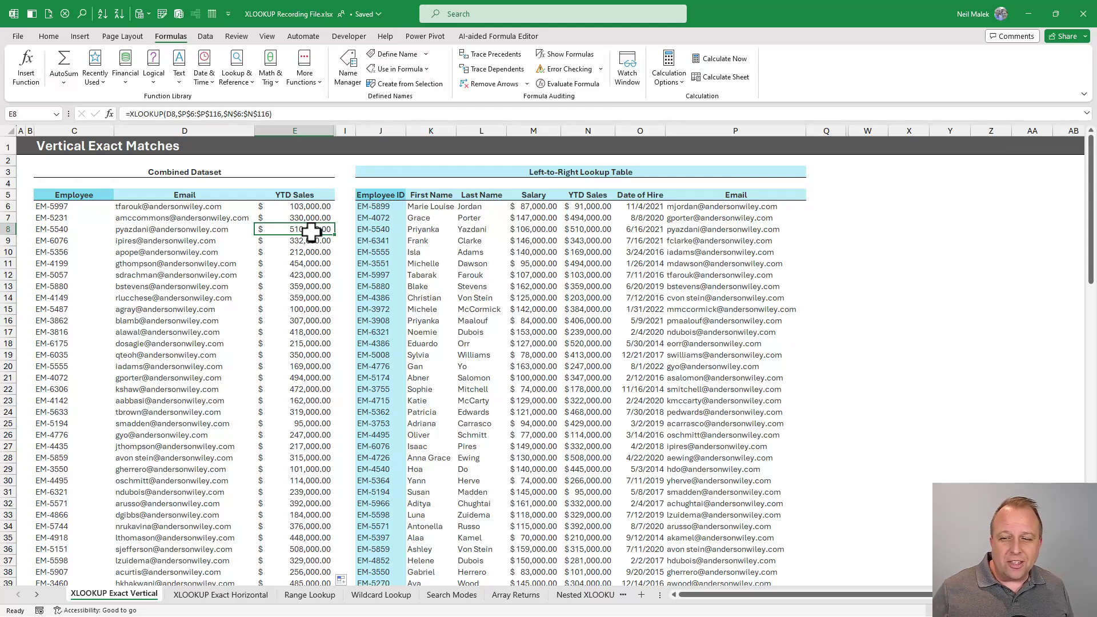
left_click(220, 596)
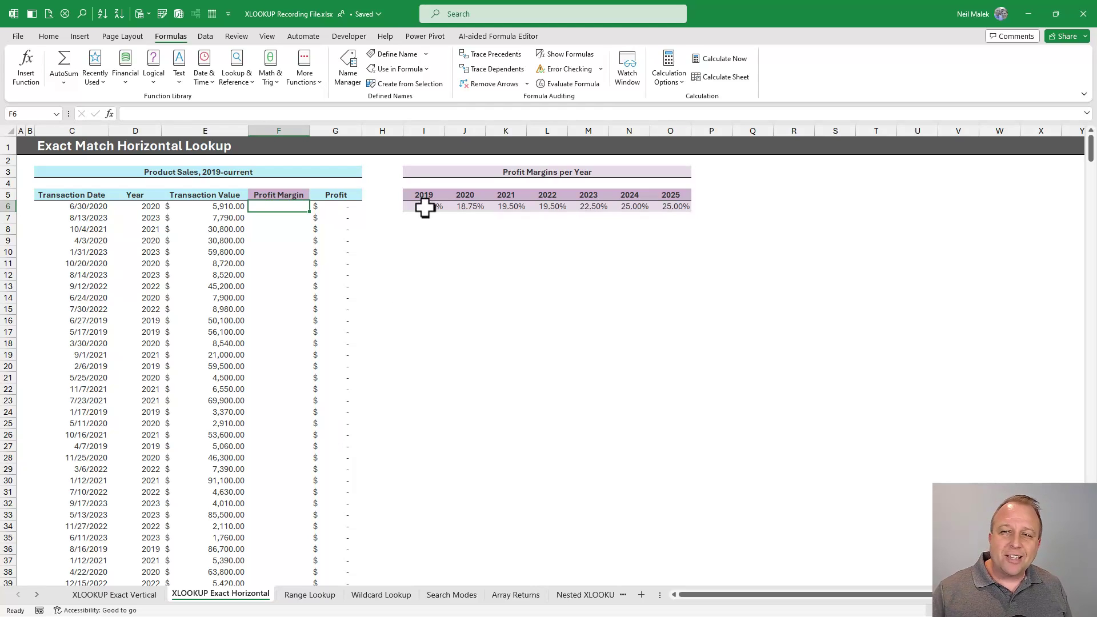
left_click_drag(423, 196, 656, 203)
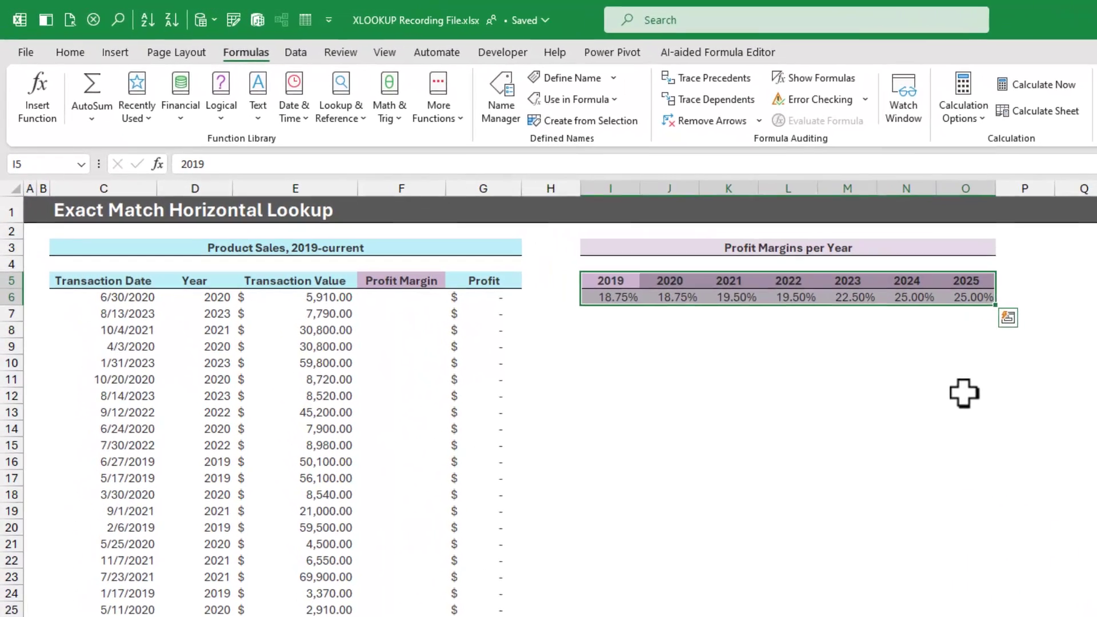
left_click(402, 300)
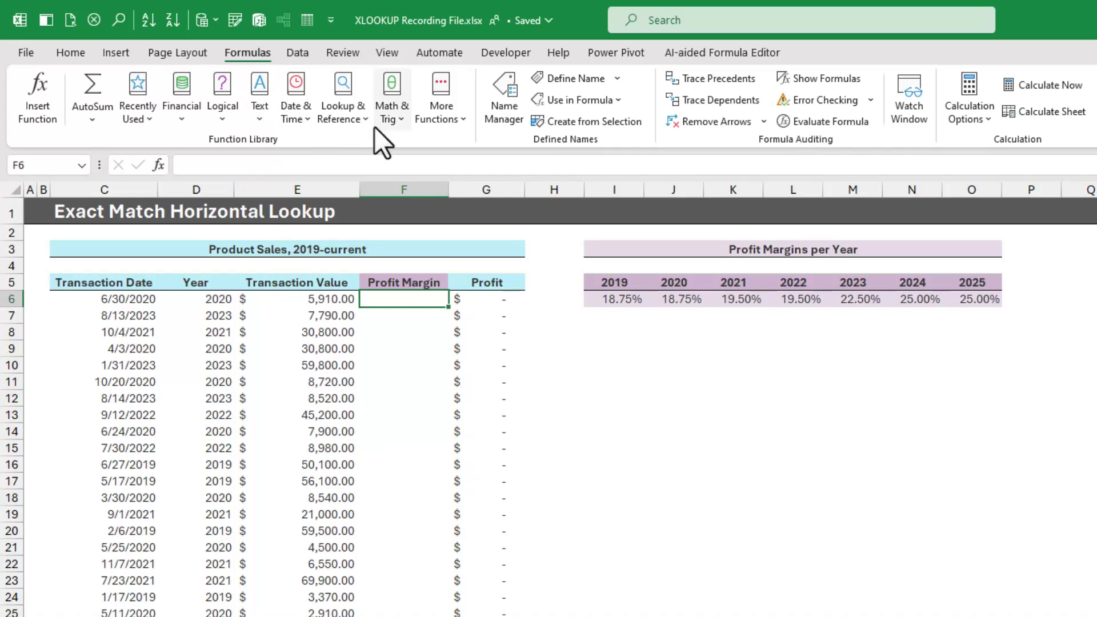
left_click(349, 109)
Insert an XLOOKUP into F6 using D6's year as the lookup value.
scroll(343, 320, "down", 5)
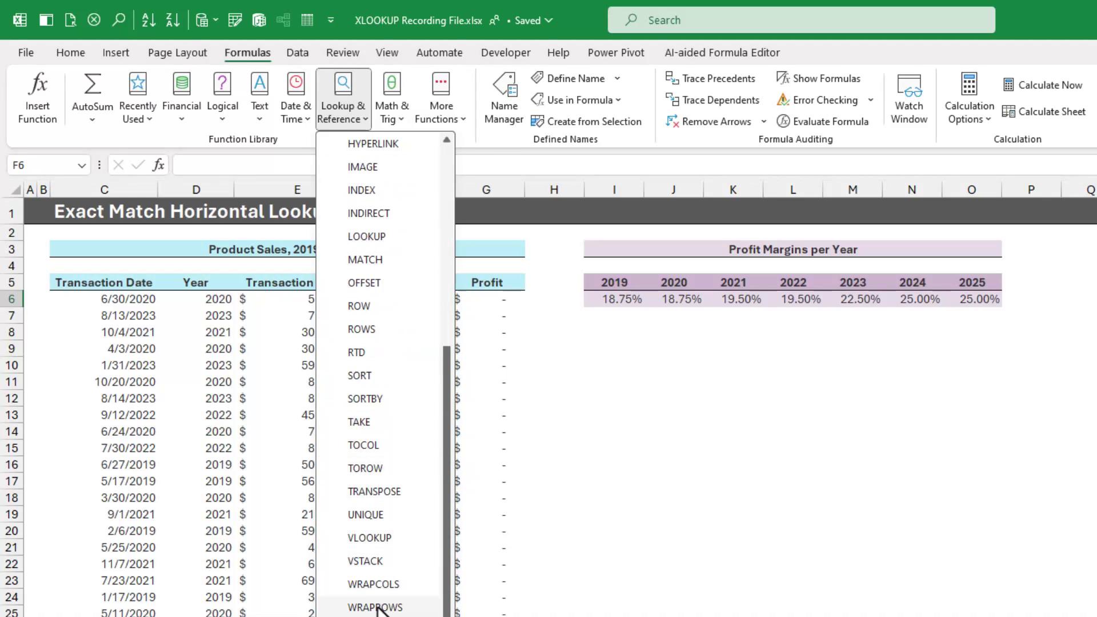
scroll(377, 514, "down", 1)
left_click(371, 583)
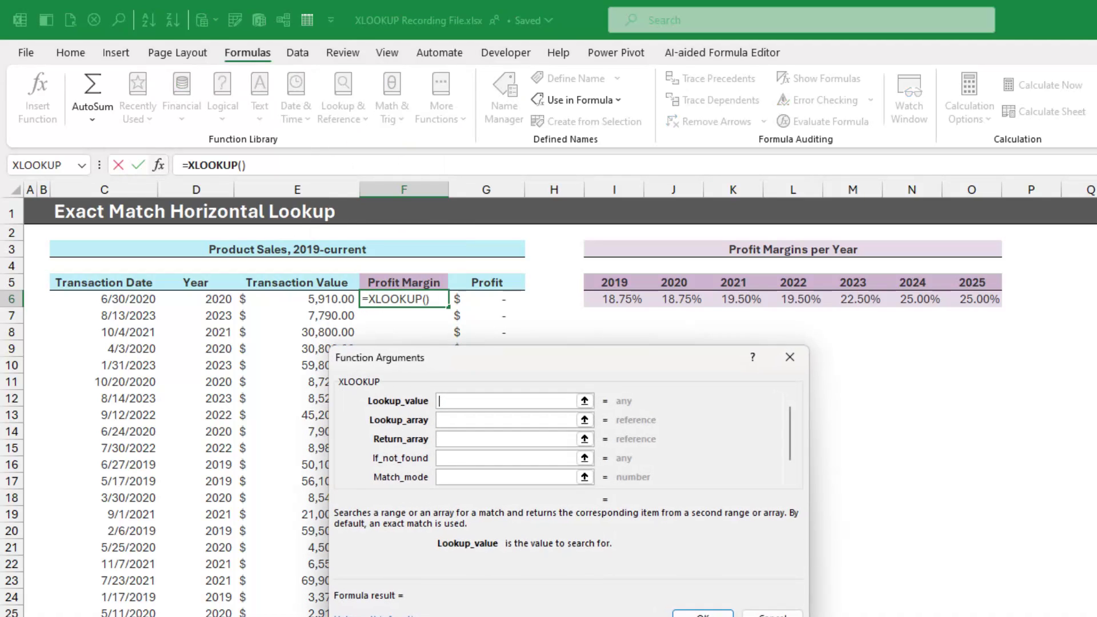
left_click(203, 298)
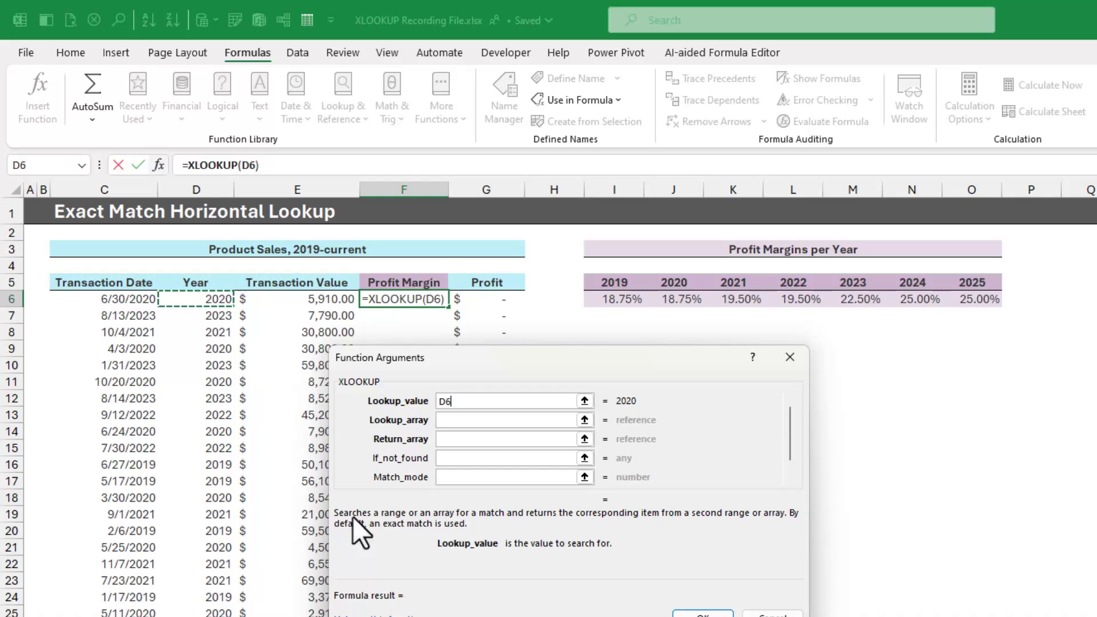
left_click(455, 422)
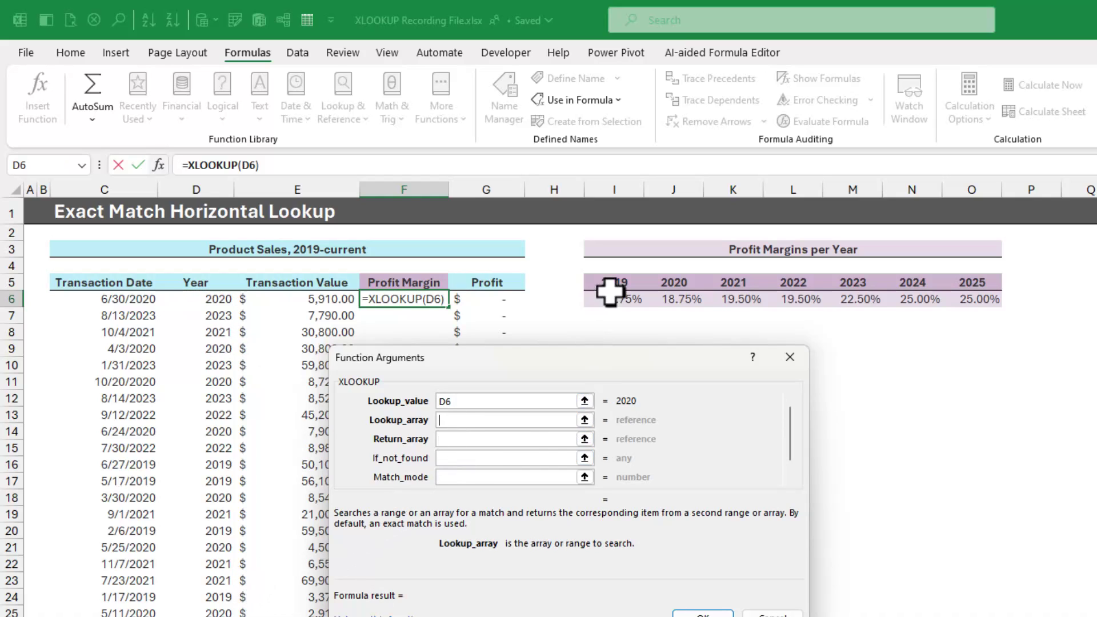
Search year row $I$5:$O$5 and return margin row $I$6:$O$6, giving 18.75%.
left_click_drag(622, 286, 966, 284)
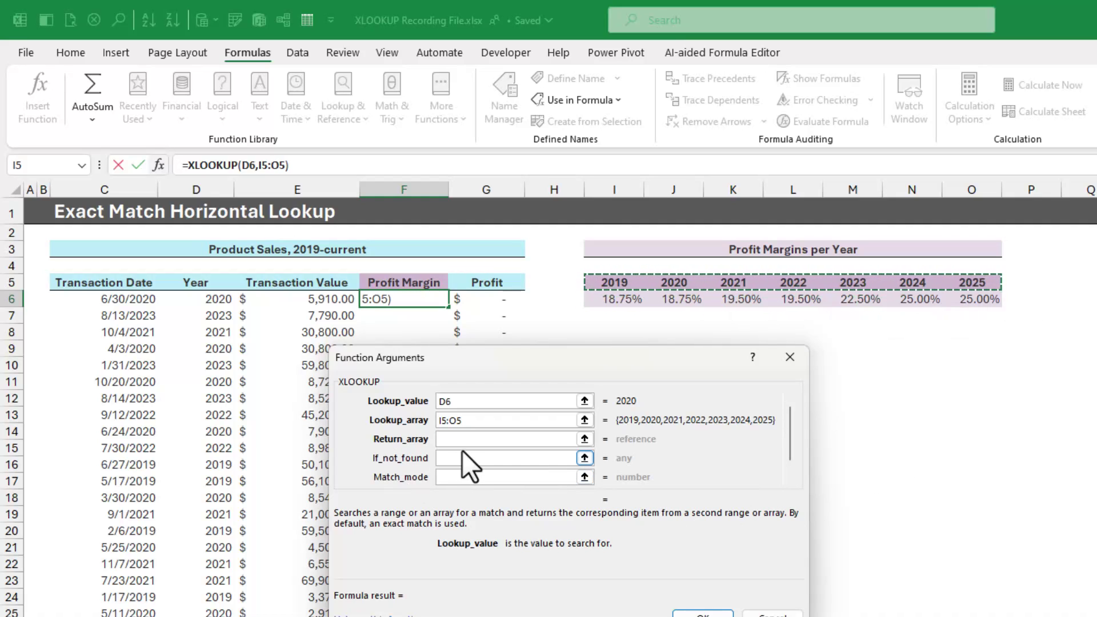
key("F4")
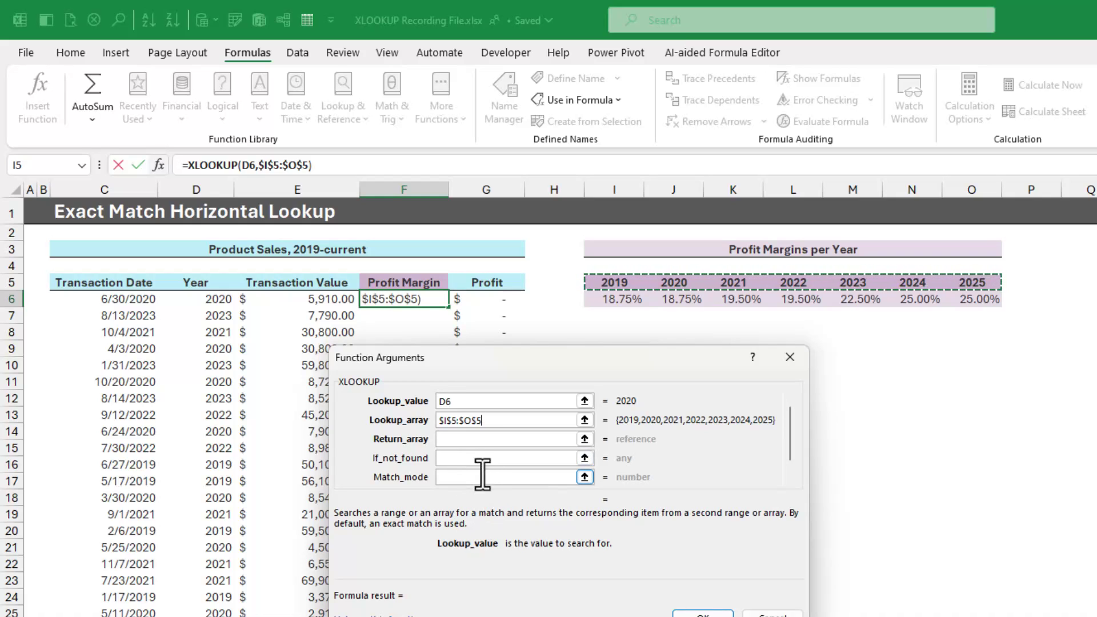
left_click(477, 439)
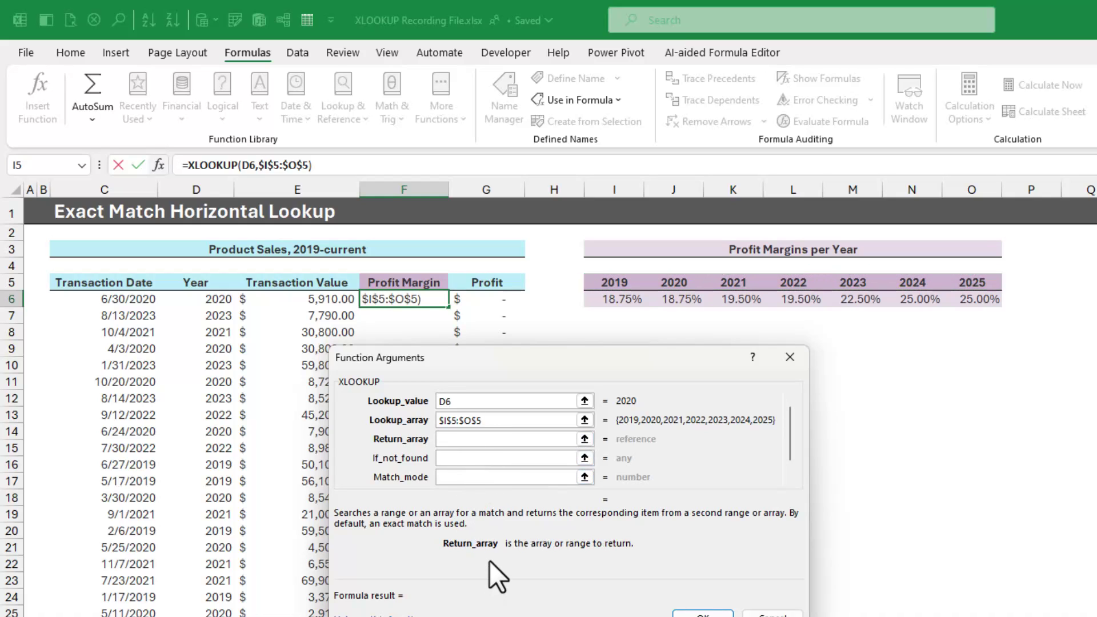
left_click_drag(617, 300, 971, 299)
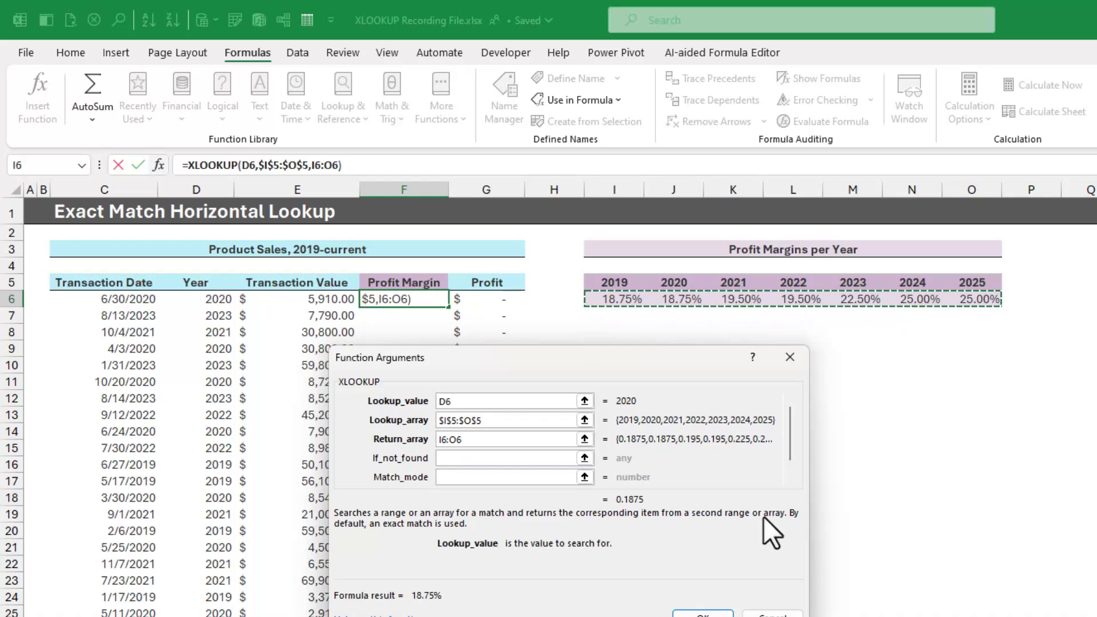
key("F4")
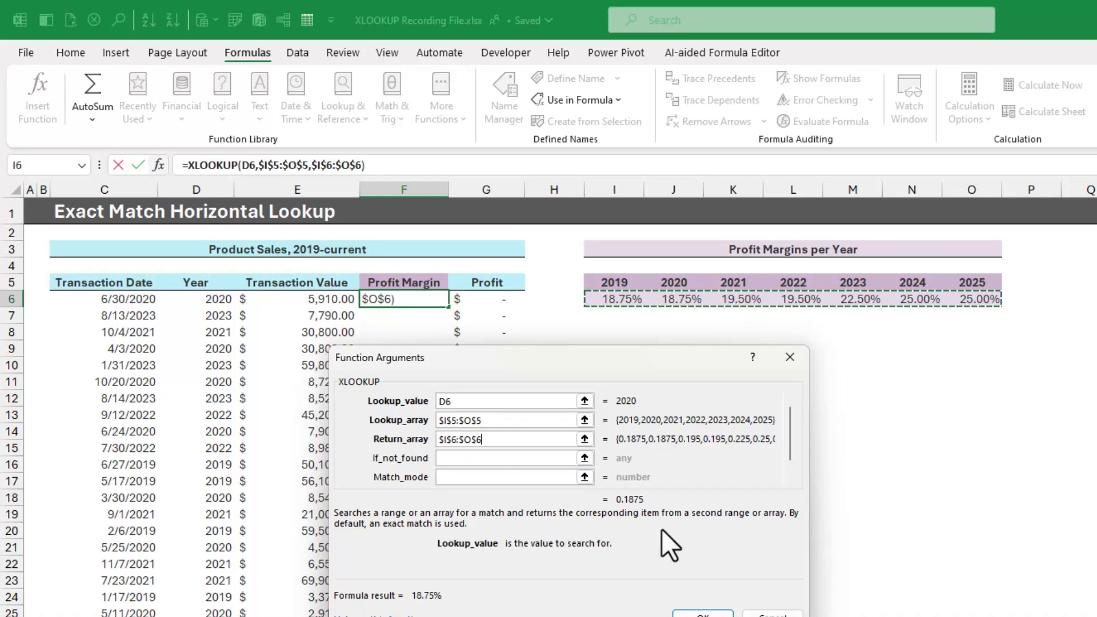
left_click(708, 612)
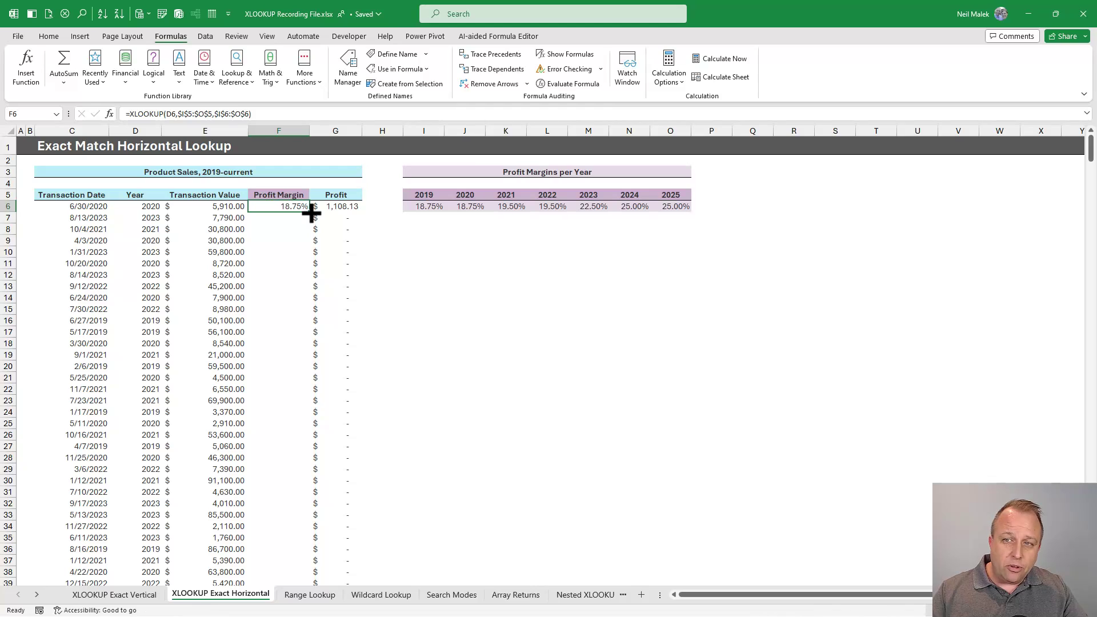
Fill F6's margin formula down the Profit Margin column and review F24's formula.
double_click(311, 212)
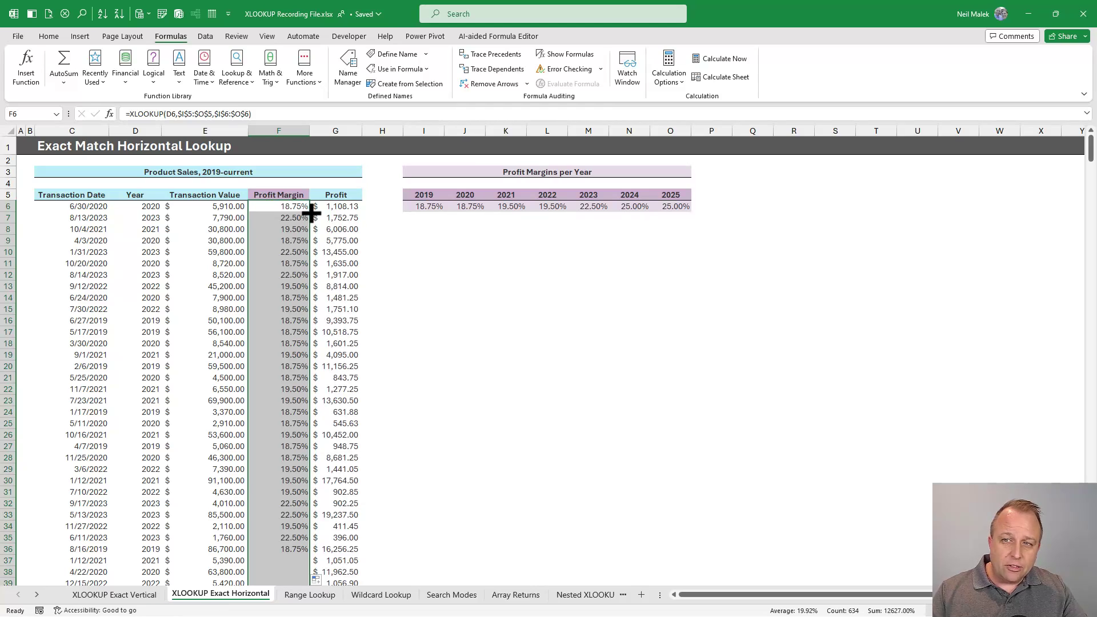
double_click(295, 410)
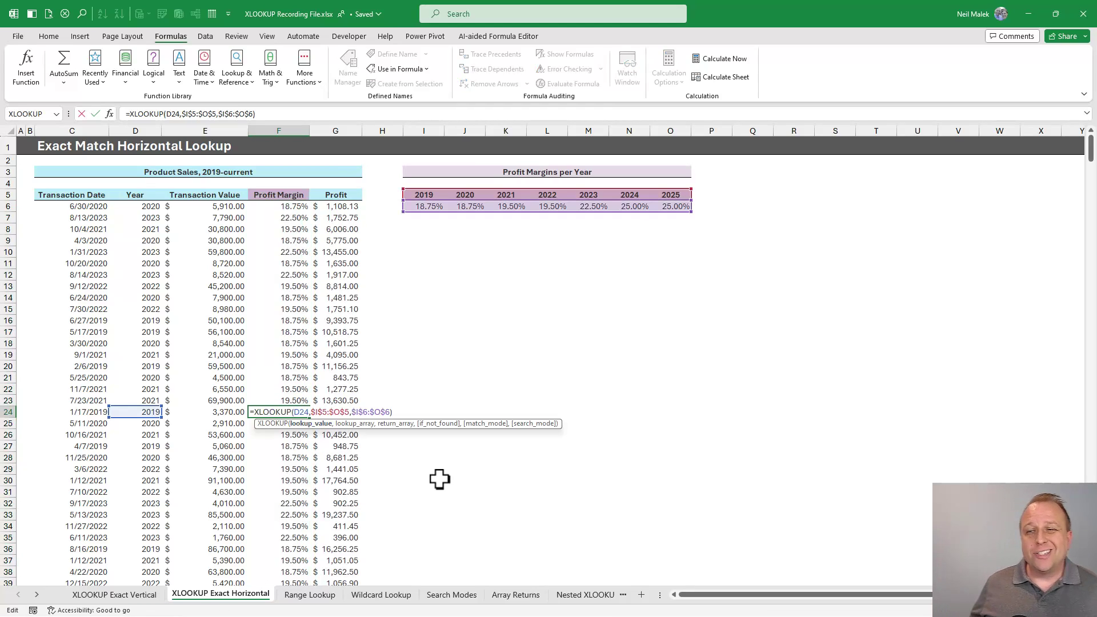